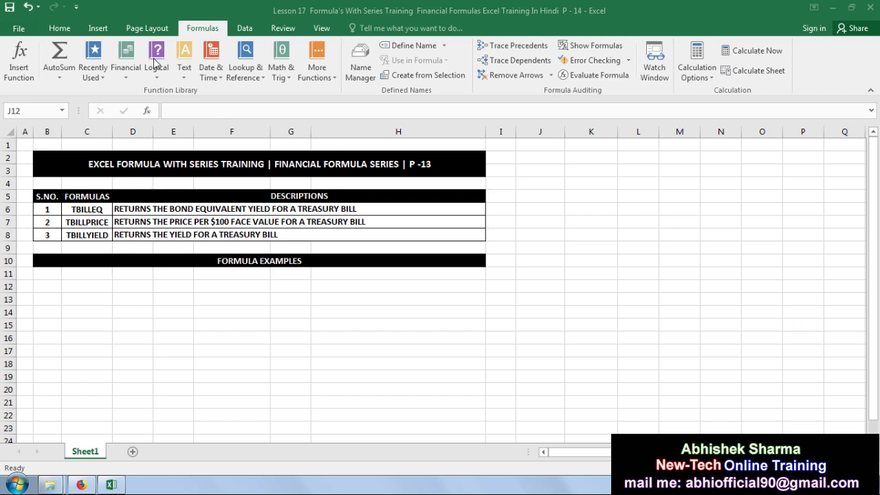
# Browse the list of financial functions and close it without inserting anything
pyautogui.click(128, 75)
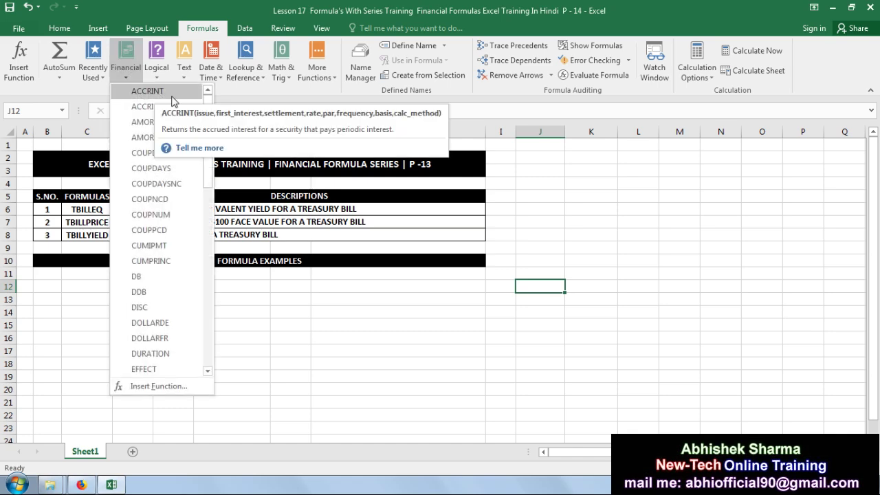
pyautogui.moveTo(209, 98); pyautogui.dragTo(207, 283)
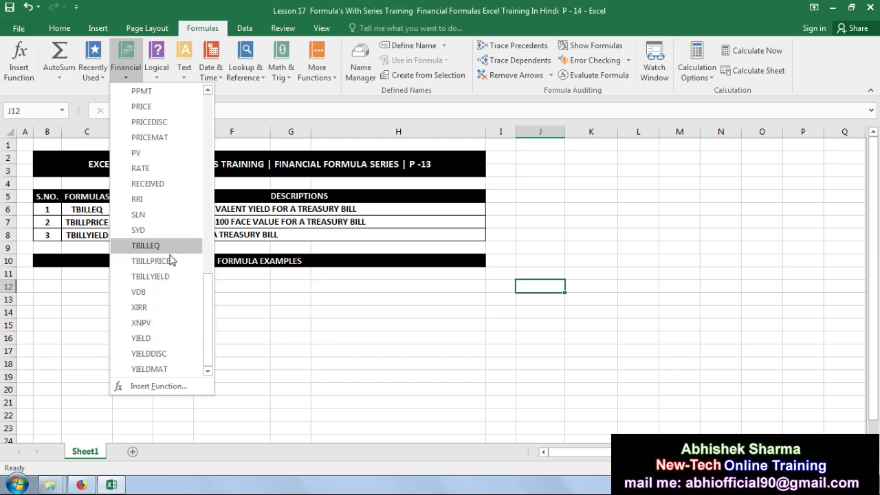
pyautogui.click(363, 320)
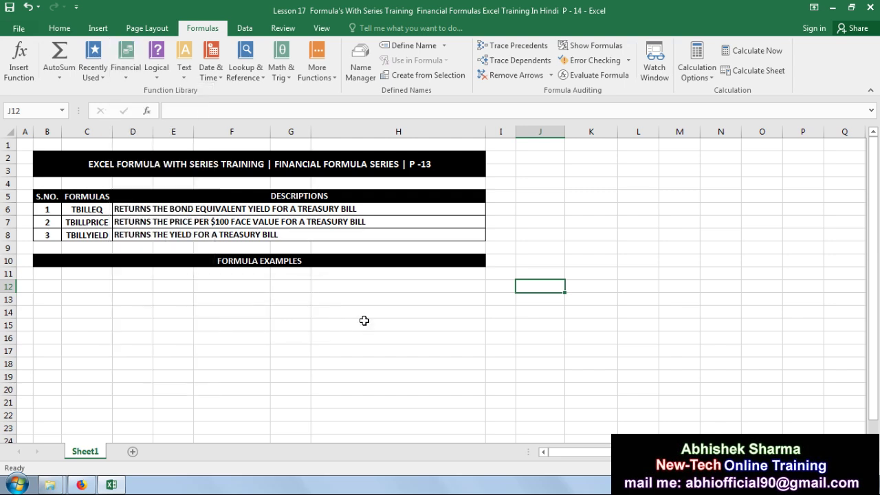
pyautogui.click(645, 233)
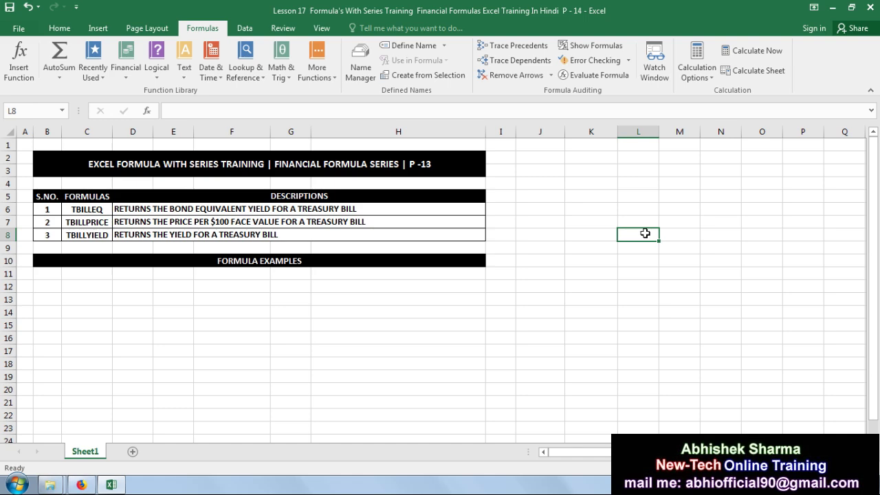
# Select and review the TBILLEQ entry in C6
pyautogui.click(94, 211)
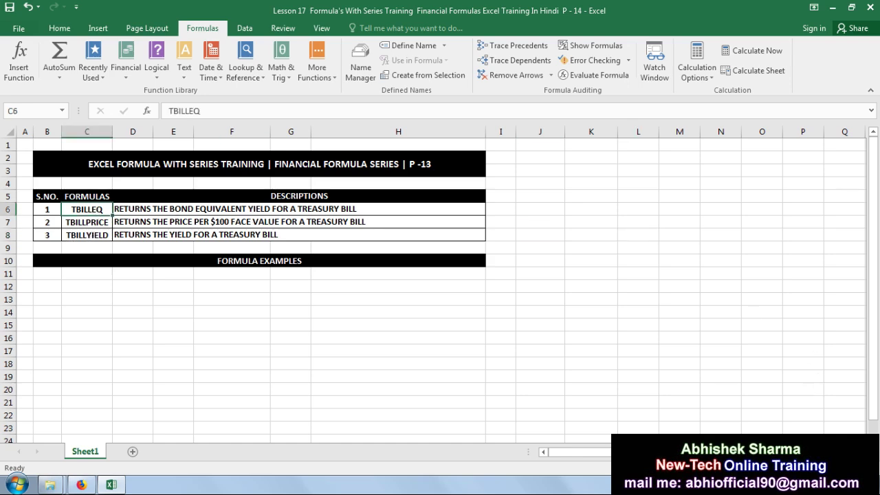
pyautogui.scroll(3, 795, 417)
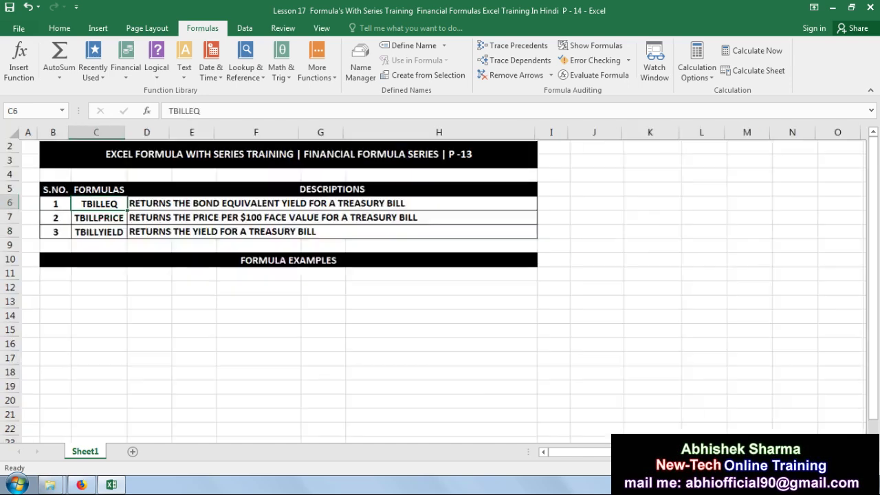
pyautogui.click(704, 384)
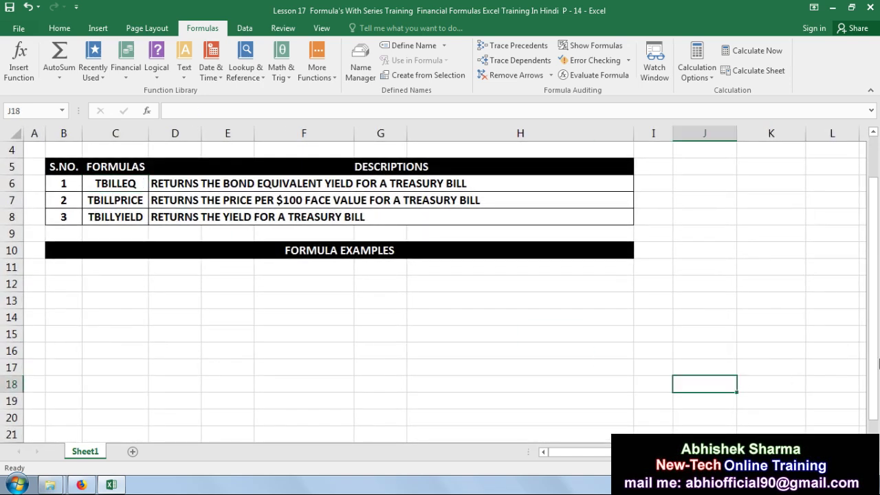
pyautogui.moveTo(873, 255); pyautogui.dragTo(873, 246)
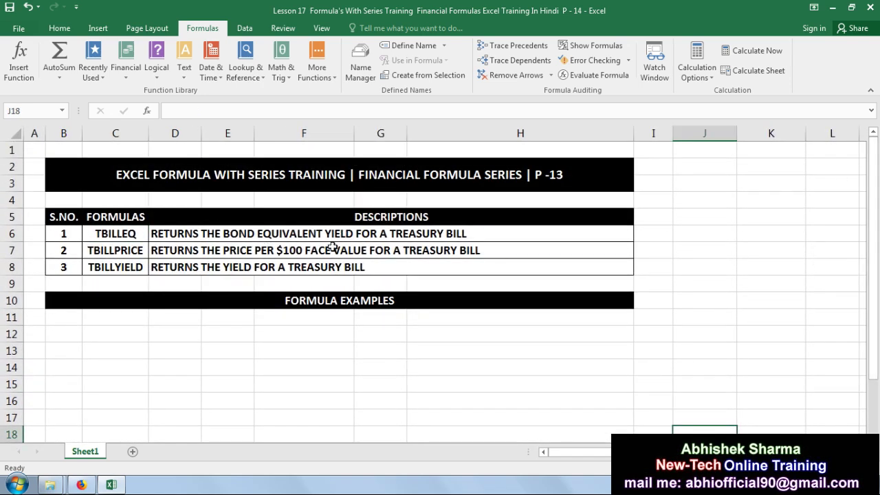
pyautogui.click(434, 387)
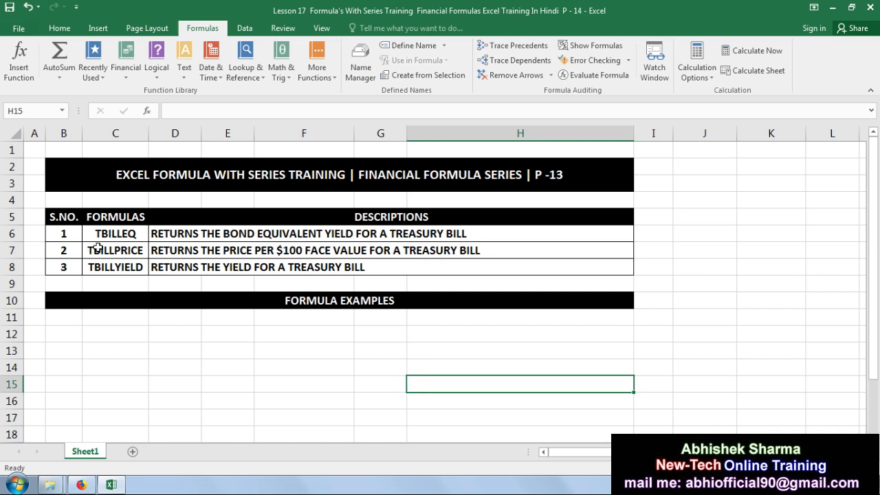
pyautogui.click(112, 233)
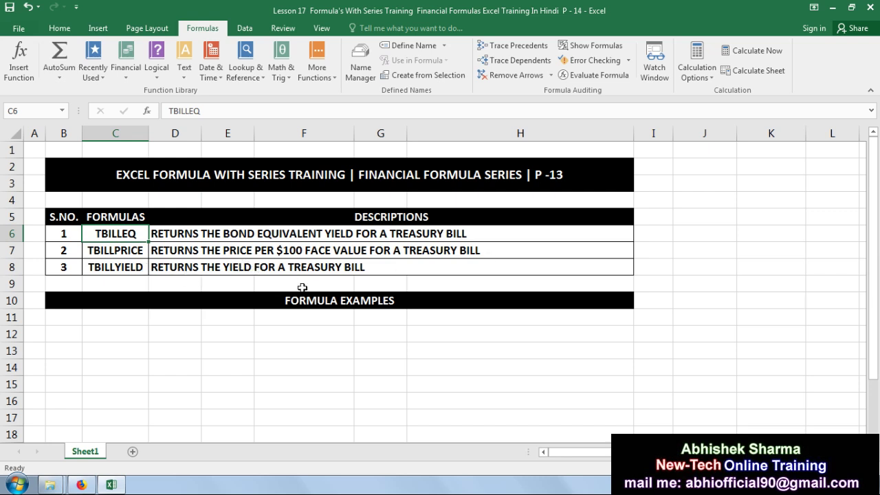
pyautogui.click(418, 345)
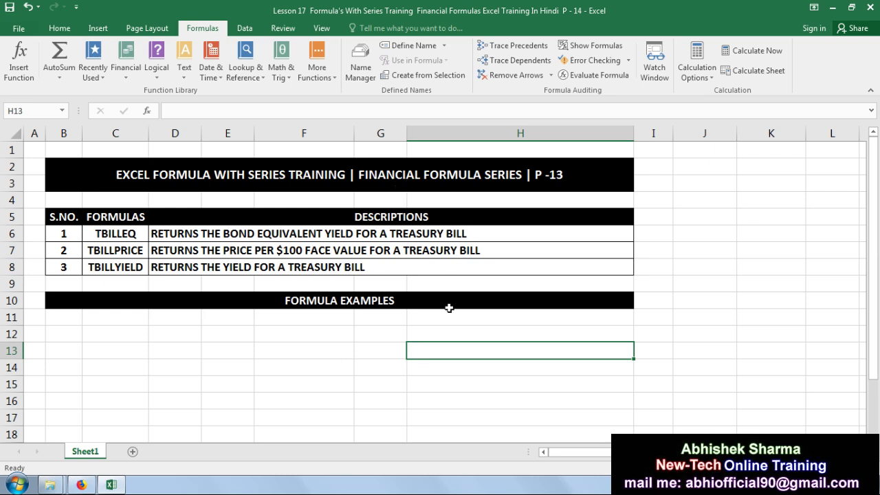
pyautogui.click(379, 347)
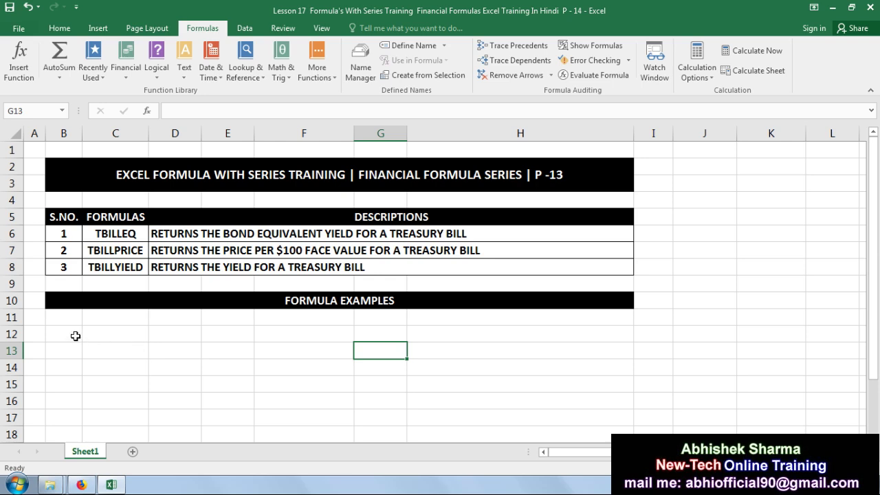
# Enter 'Settlement' in B12 and 'Date' in B13, and widen column B to fit
pyautogui.click(76, 336)
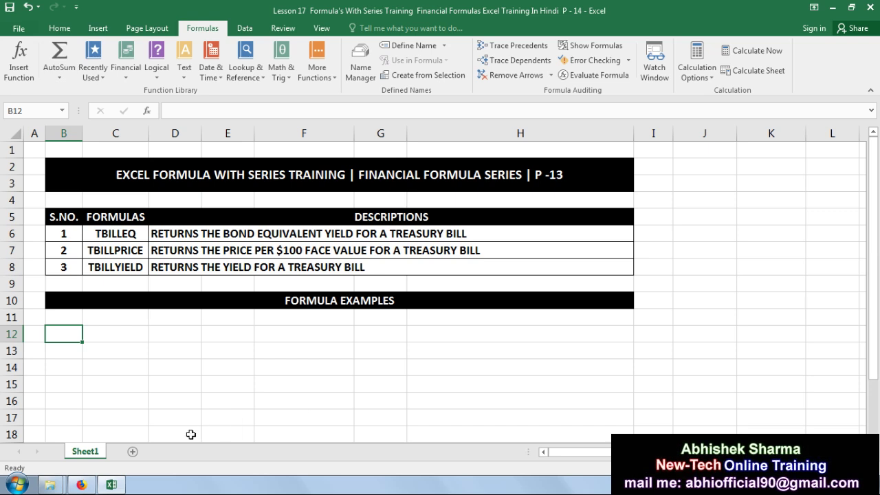
pyautogui.click(126, 367)
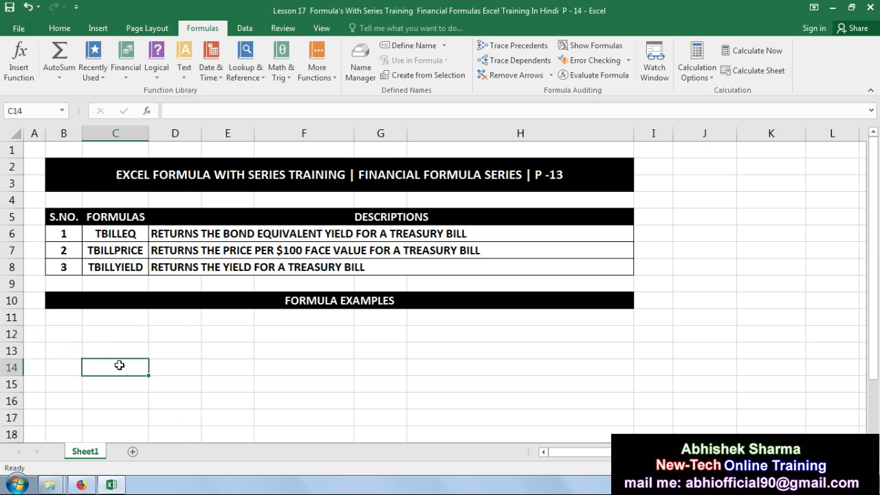
pyautogui.click(62, 336)
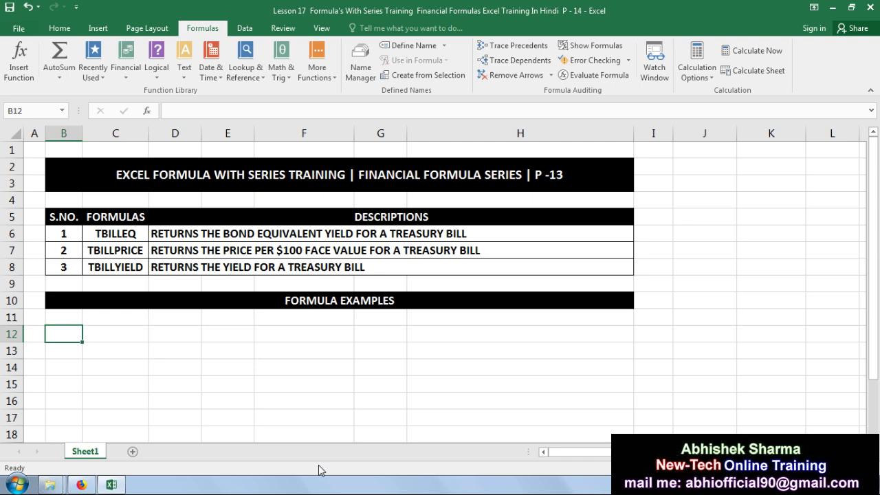
pyautogui.write('Settleme')
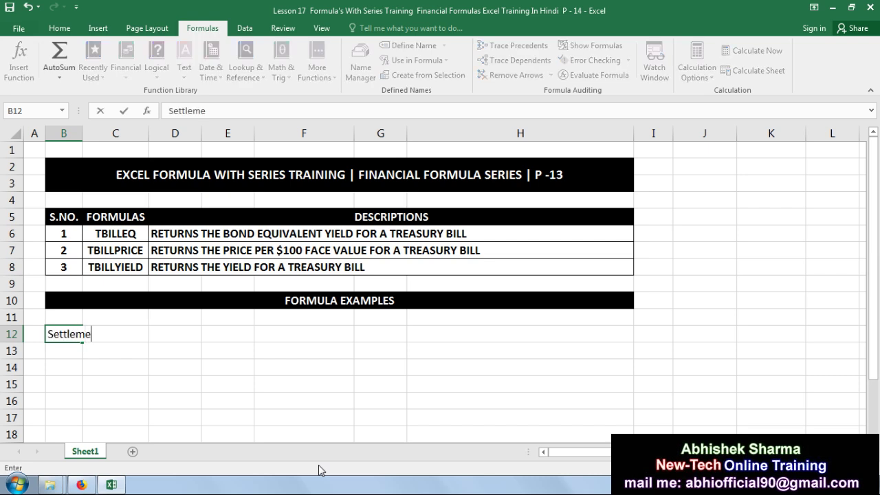
pyautogui.write('nt')
pyautogui.press('Return')
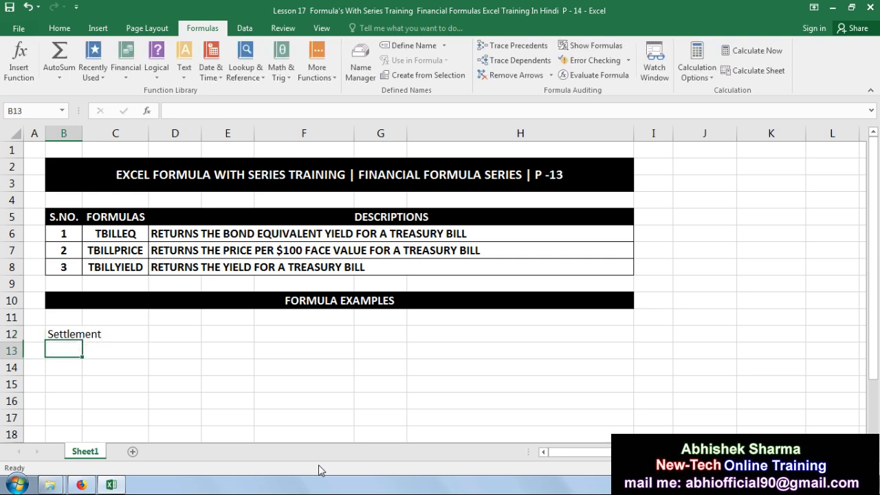
pyautogui.write('Date')
pyautogui.press('Right')
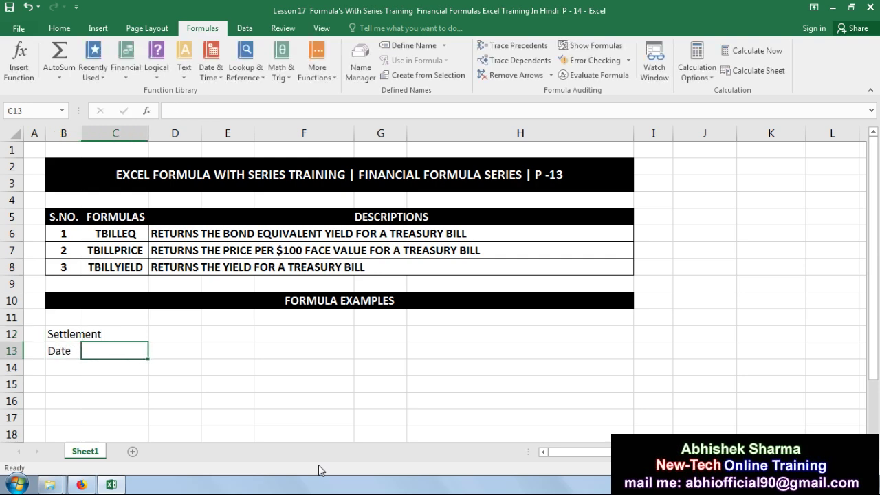
pyautogui.press('Up')
pyautogui.moveTo(81, 133); pyautogui.dragTo(110, 133)
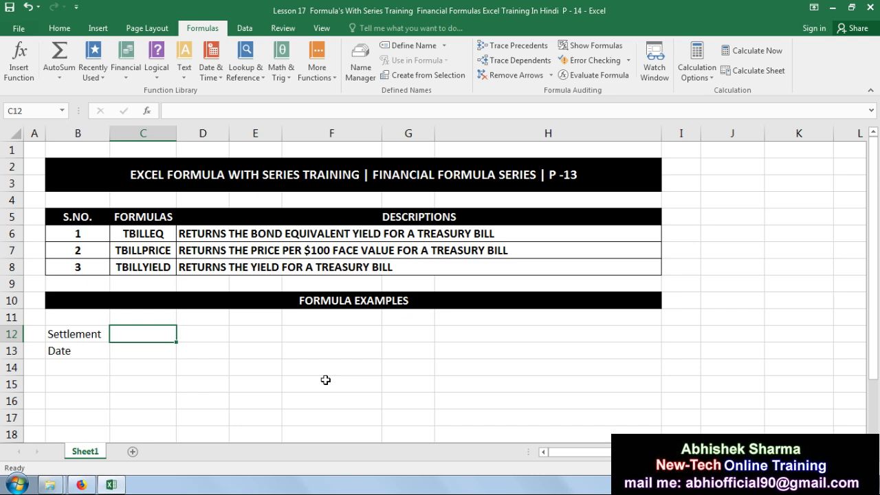
# Enter the label 'Maturity' in C12 and 'Date' in C13
pyautogui.write('Maturity')
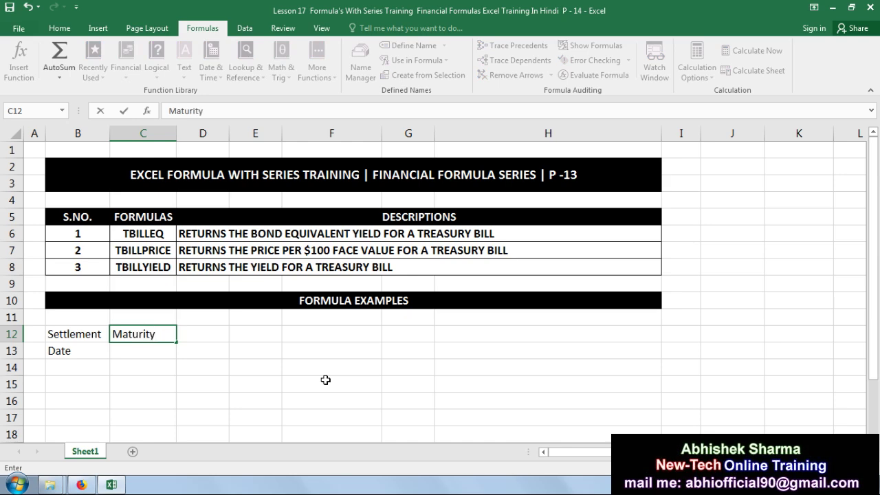
pyautogui.press('Return')
pyautogui.write('Date')
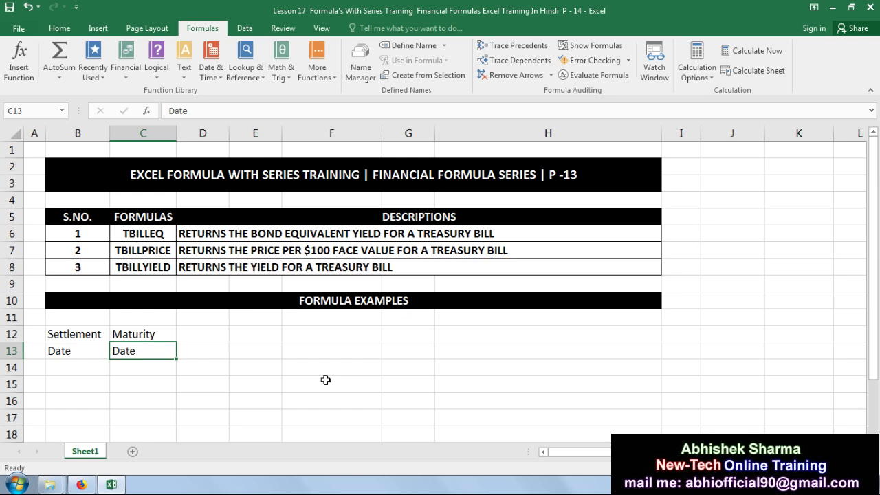
pyautogui.press('Right')
pyautogui.press('Up')
pyautogui.press('Up')
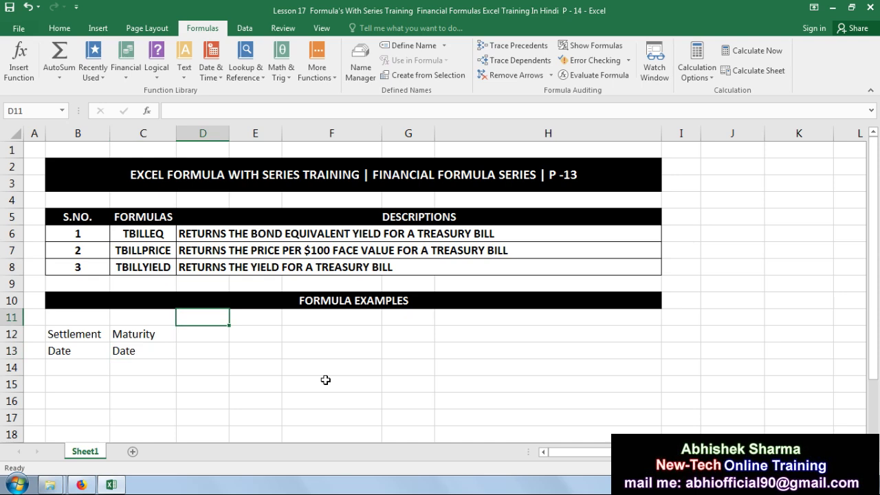
pyautogui.press('Down')
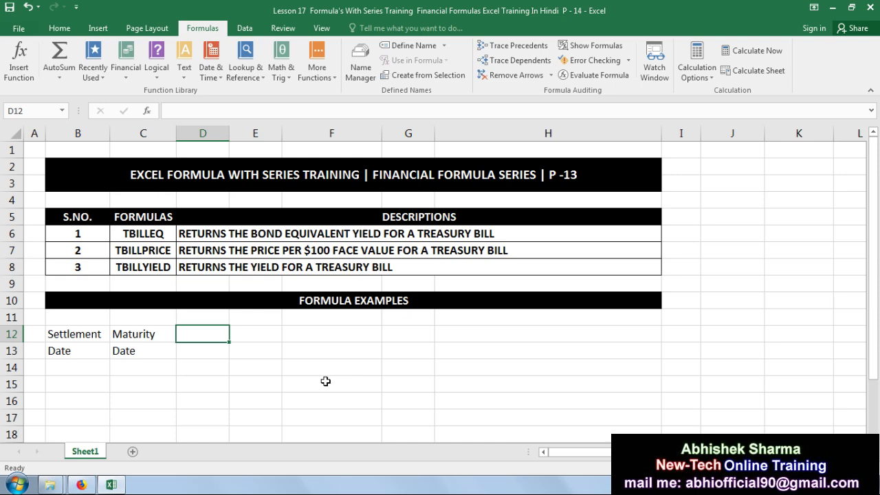
# Label D12:D13 'Discount' / 'Rate'
pyautogui.write('Discount')
pyautogui.press('Return')
pyautogui.write('Rate')
pyautogui.press('Tab')
pyautogui.press('Up')
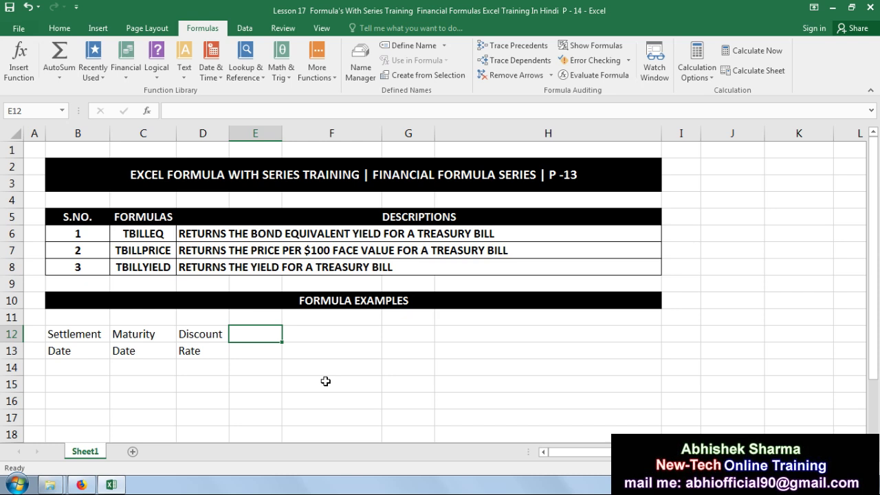
# Label E12:E13 'TBILLEQ' / 'Formula'
pyautogui.write('TBILL')
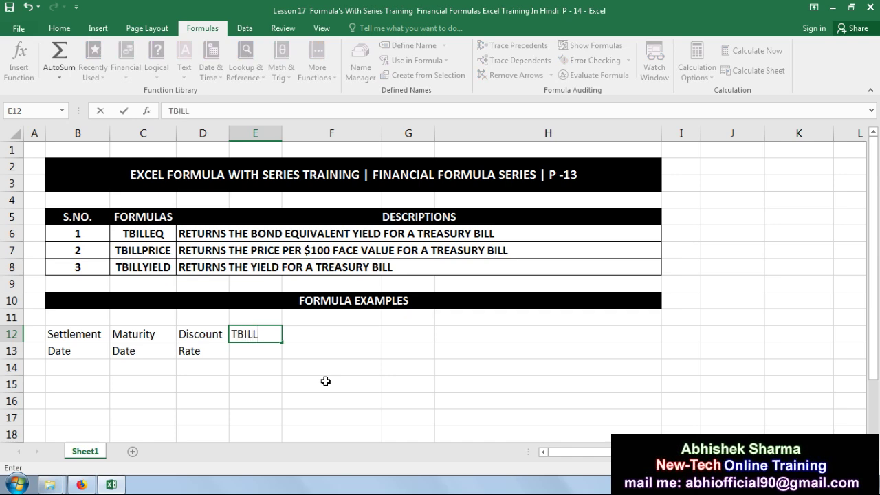
pyautogui.write('EQ')
pyautogui.press('Return')
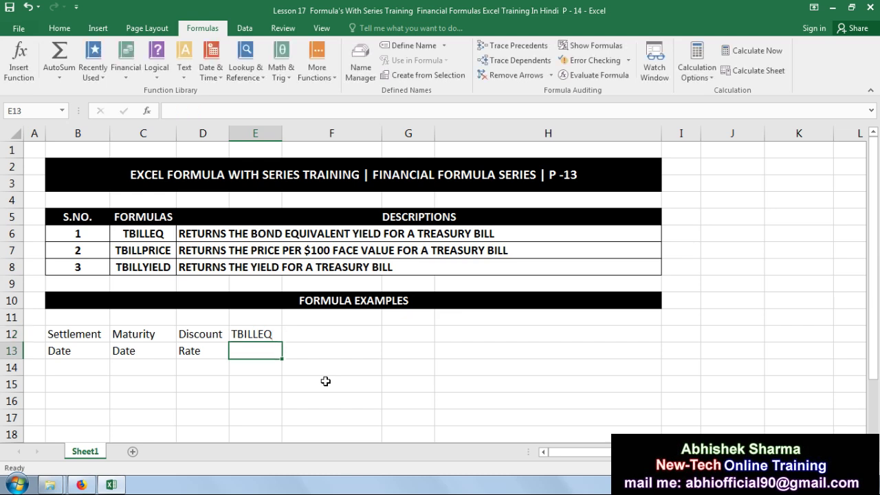
pyautogui.write('f')
pyautogui.press('BackSpace')
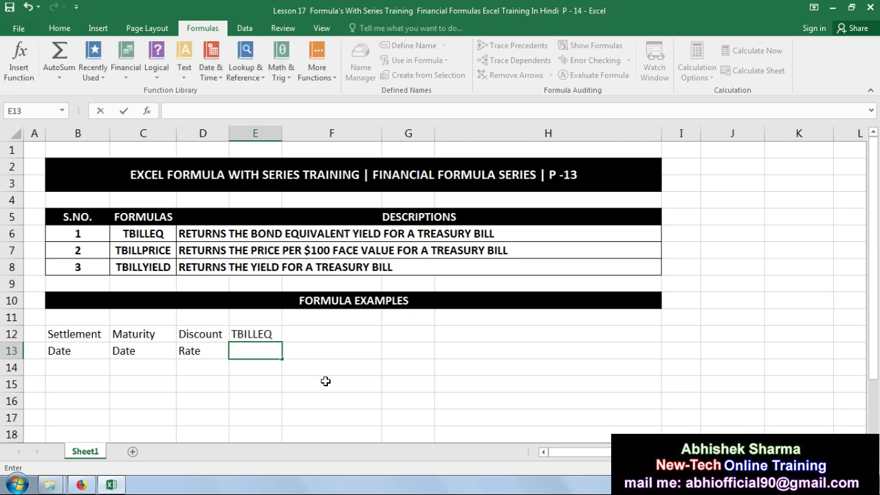
pyautogui.write('Formula')
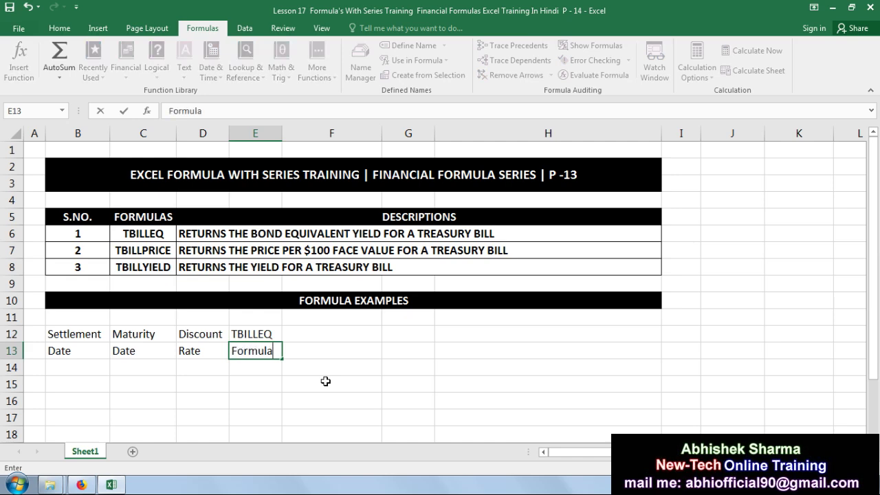
pyautogui.press('Tab')
pyautogui.press('Up')
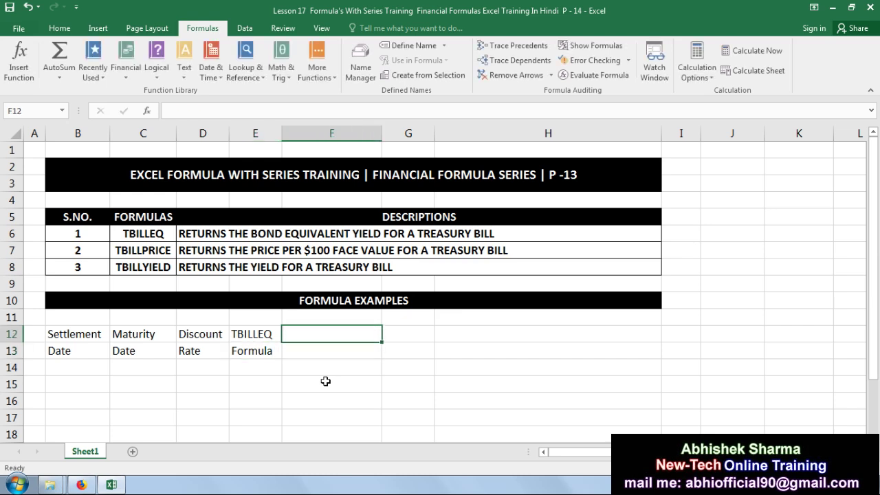
# Label F12:F13 'TBILLEQ' / 'Manual', then move along row 14 from B14 to E14
pyautogui.write('TBILLEQ')
pyautogui.press('Return')
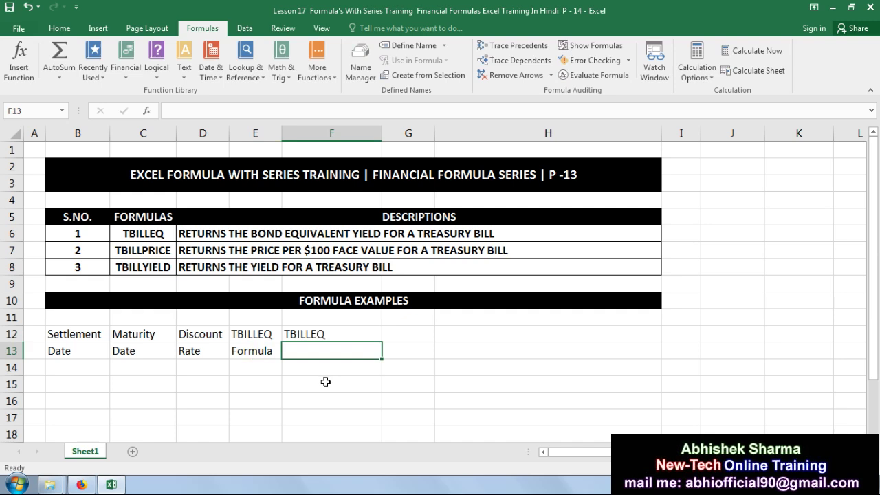
pyautogui.write('mnual')
pyautogui.press('BackSpace')
pyautogui.press('BackSpace')
pyautogui.press('BackSpace')
pyautogui.press('BackSpace')
pyautogui.press('BackSpace')
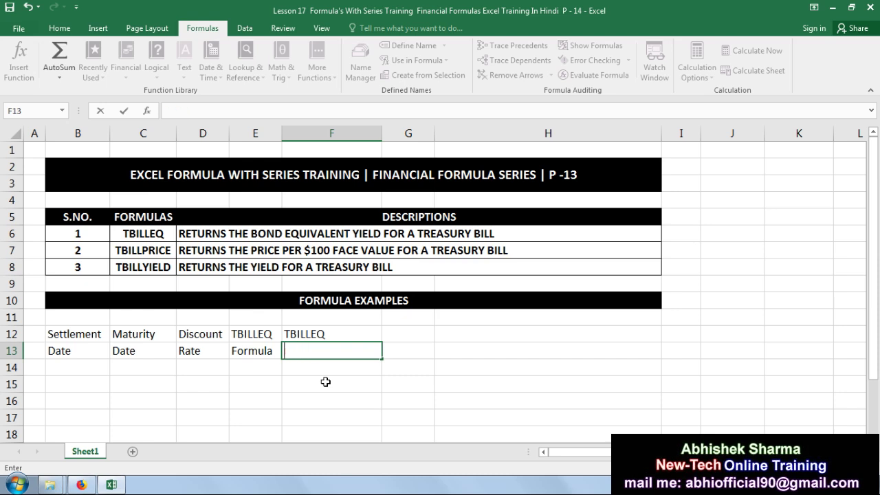
pyautogui.write('Manual')
pyautogui.hotkey('ctrl', 'Return')
pyautogui.press('Return')
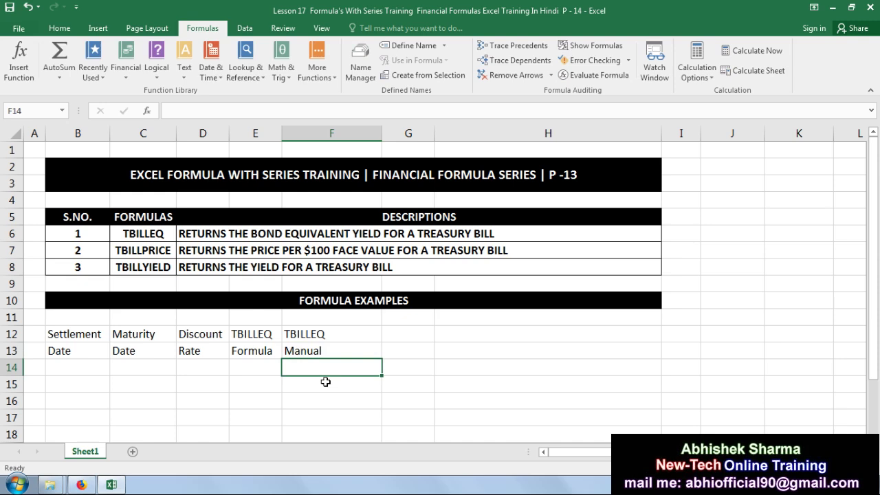
pyautogui.click(74, 365)
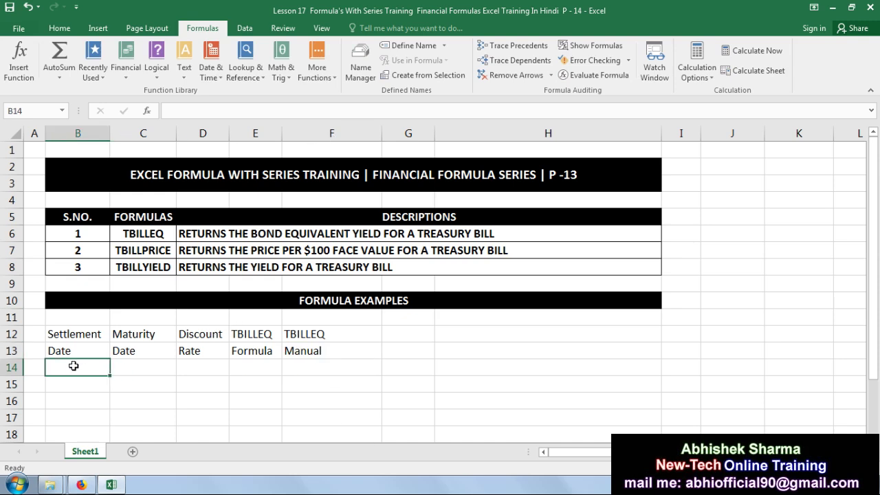
pyautogui.click(134, 369)
pyautogui.click(212, 364)
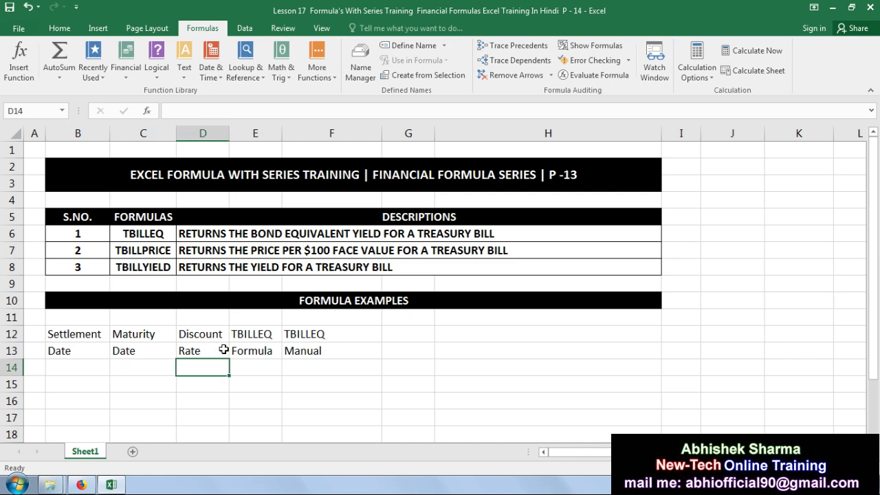
pyautogui.click(253, 366)
# Widen columns C, E and F, then select the heading block B12:F13
pyautogui.click(328, 363)
pyautogui.click(146, 374)
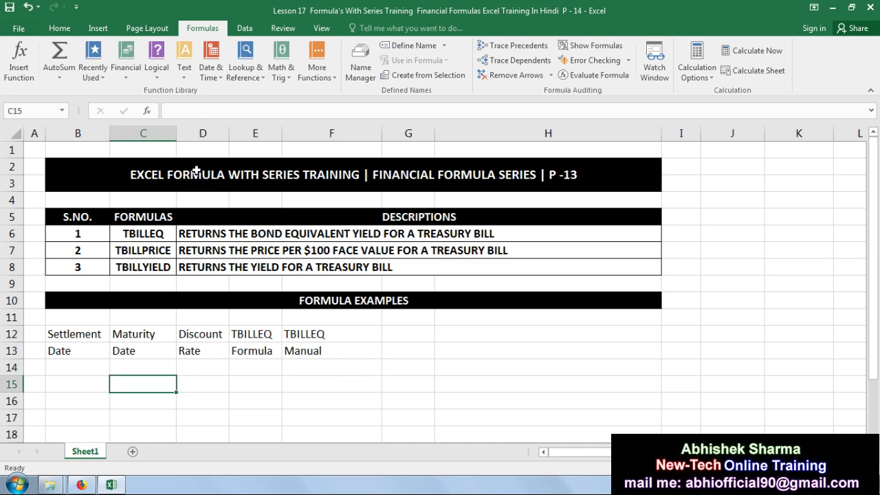
pyautogui.moveTo(176, 133); pyautogui.dragTo(277, 133)
pyautogui.moveTo(330, 133); pyautogui.dragTo(401, 133)
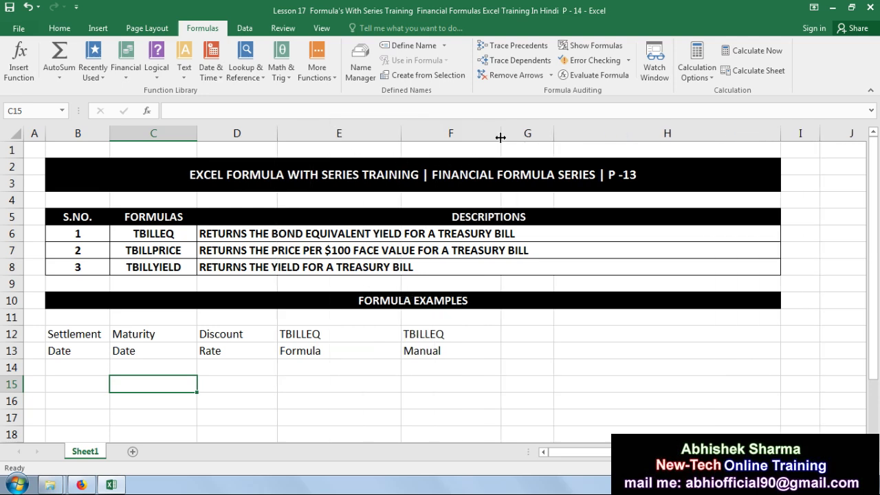
pyautogui.moveTo(500, 133); pyautogui.dragTo(515, 133)
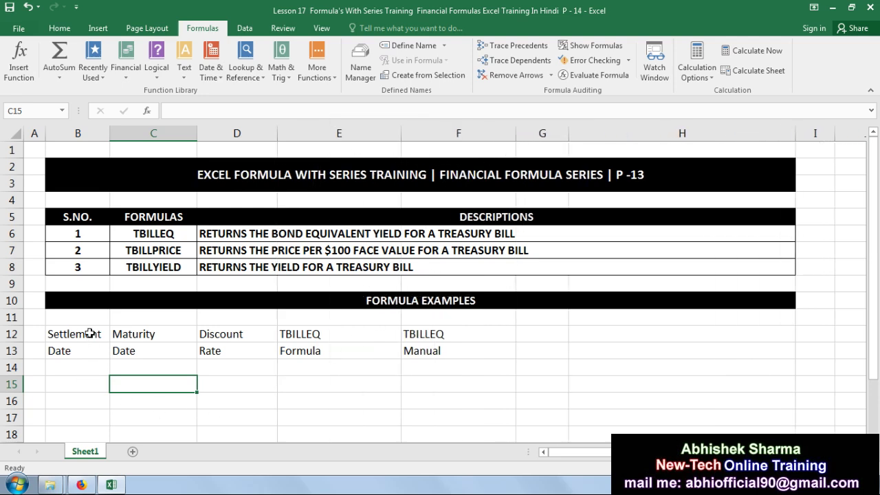
pyautogui.moveTo(90, 333); pyautogui.dragTo(419, 347)
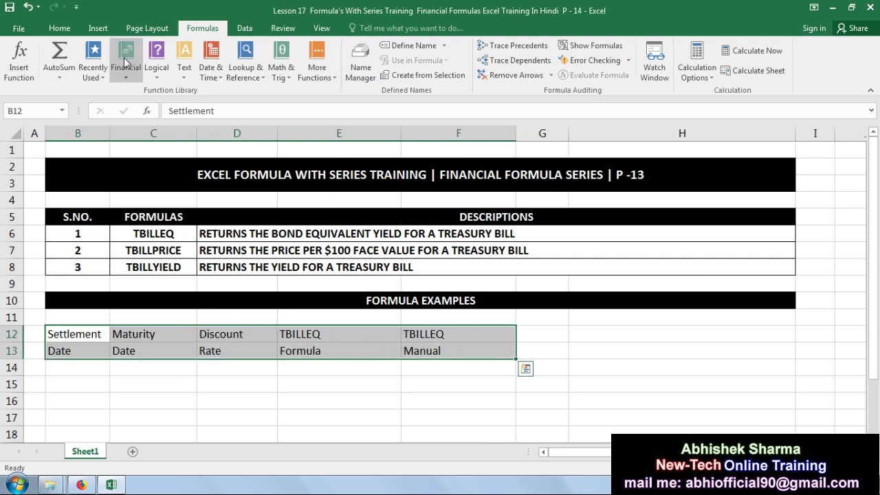
pyautogui.click(60, 28)
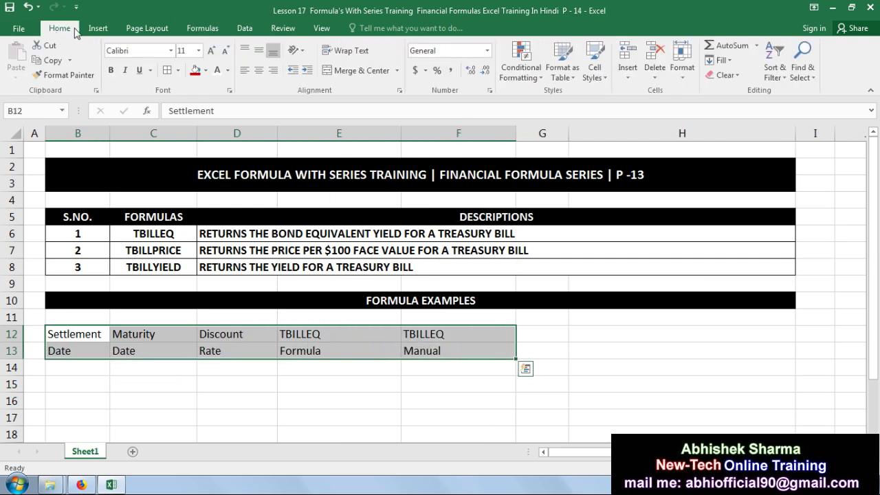
# Give B12:F13 a dark red fill with bold white text
pyautogui.click(204, 70)
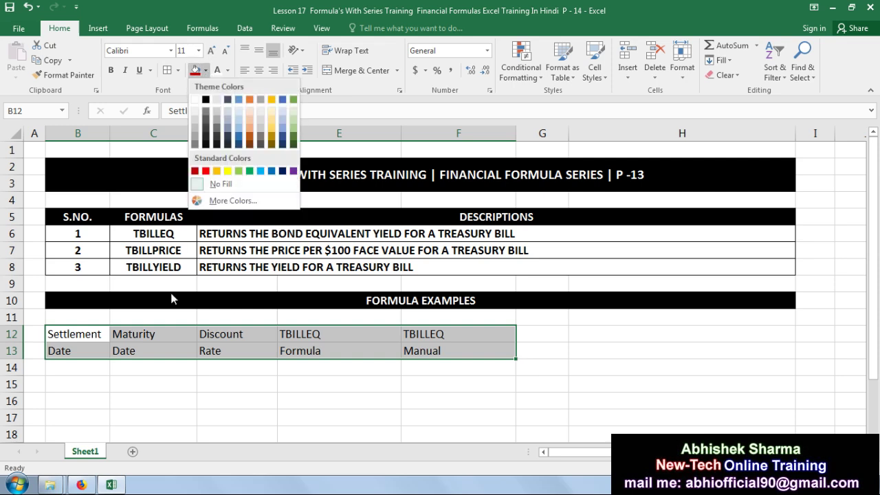
pyautogui.click(195, 172)
pyautogui.click(218, 70)
pyautogui.click(111, 70)
pyautogui.click(114, 418)
pyautogui.click(72, 367)
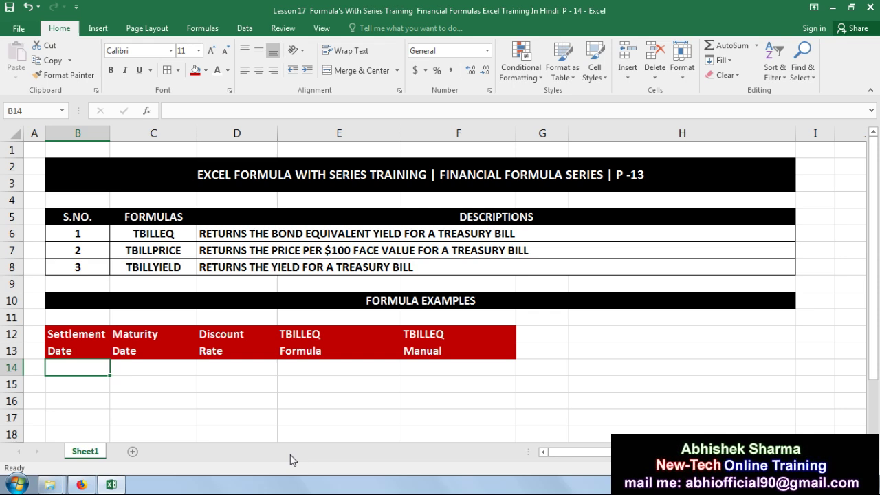
# Enter the settlement date 1-Apr-2018 in B14
pyautogui.write('1-')
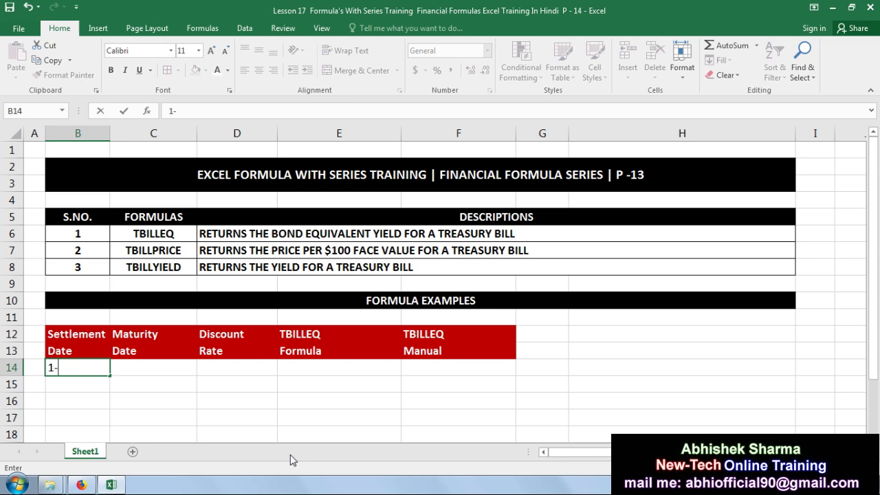
pyautogui.write('Apr')
pyautogui.write('-201')
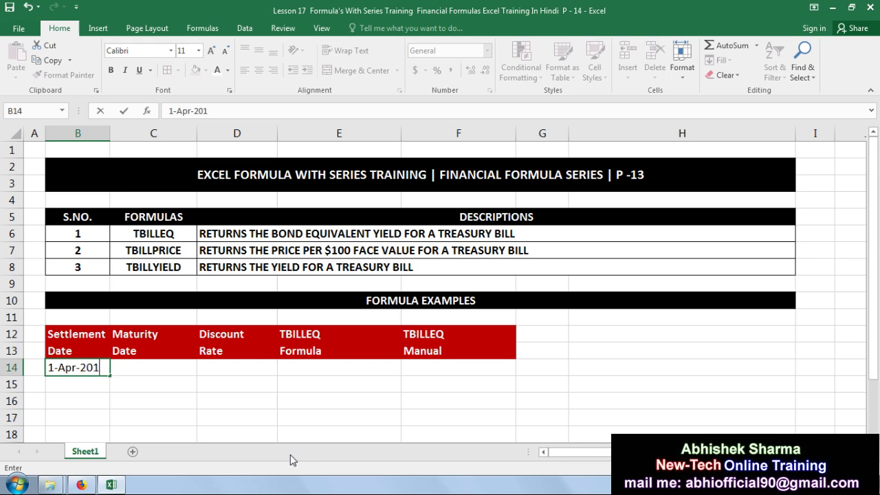
pyautogui.write('8')
pyautogui.press('Return')
pyautogui.press('Right')
pyautogui.press('Up')
# Enter maturity date 30-Sep-2018 in C14, replacing the mistaken 31-Mar-2018, and check both dates
pyautogui.write('31-')
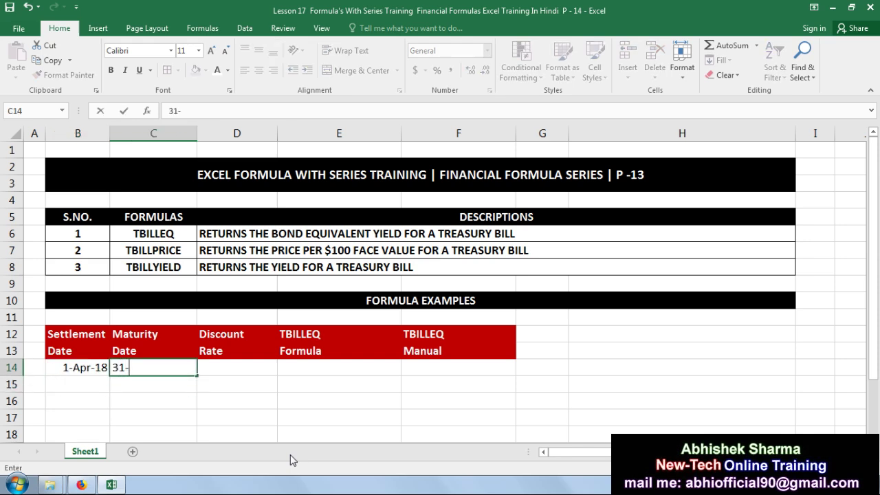
pyautogui.write('Mar-2018')
pyautogui.press('Return')
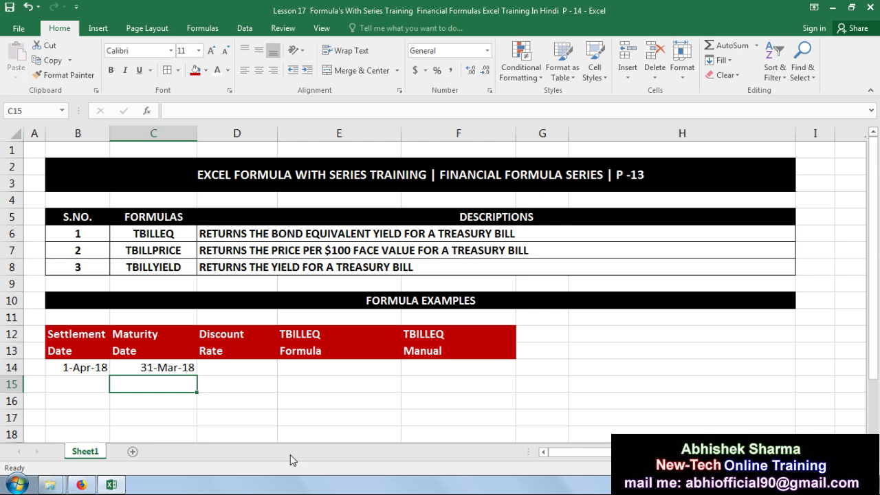
pyautogui.press('Up')
pyautogui.press('Delete')
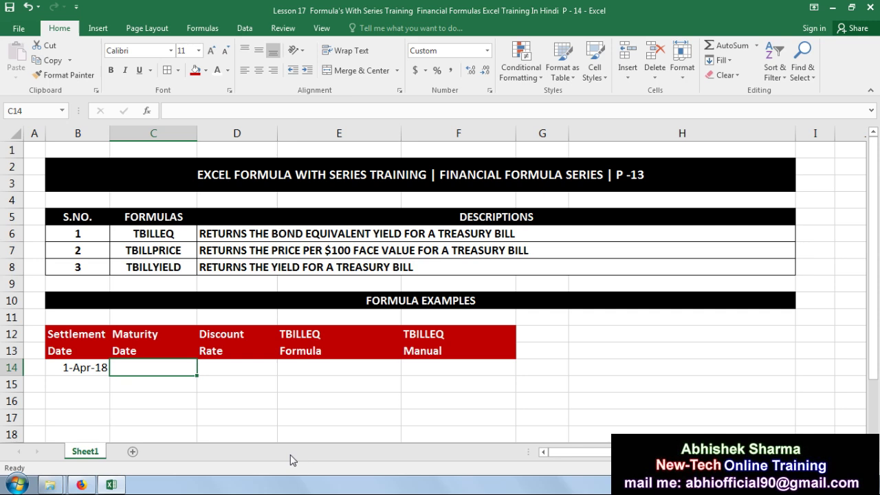
pyautogui.write('30-Sep')
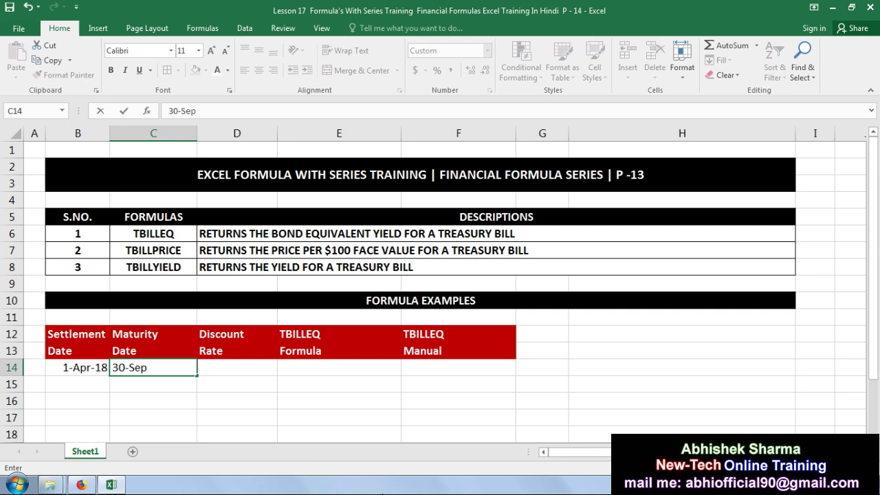
pyautogui.write('-2018')
pyautogui.press('Return')
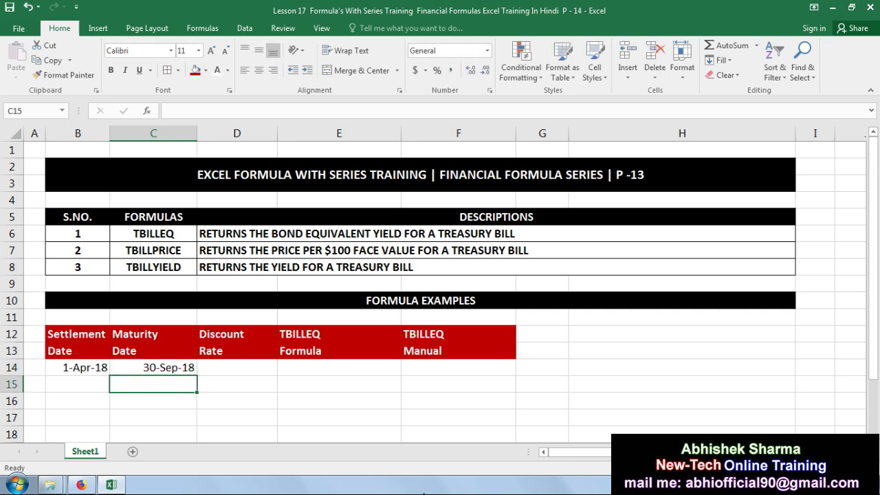
pyautogui.press('Left')
pyautogui.press('Up')
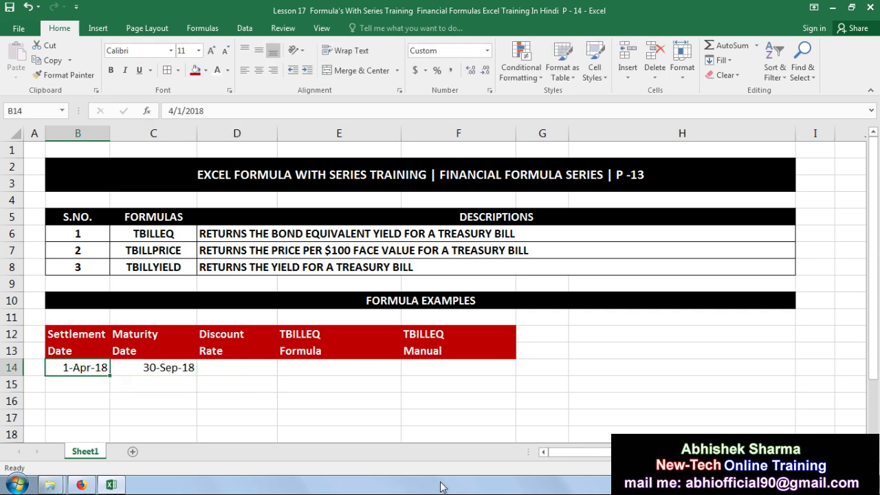
pyautogui.press('Right')
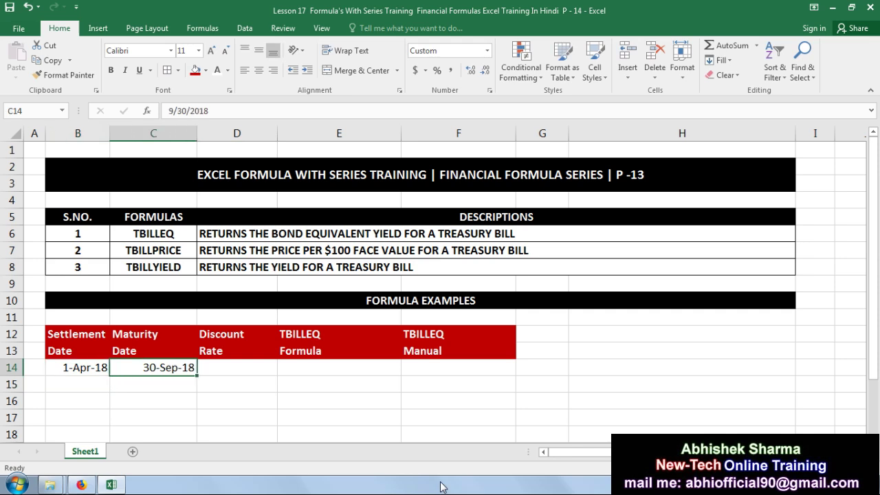
pyautogui.press('Right')
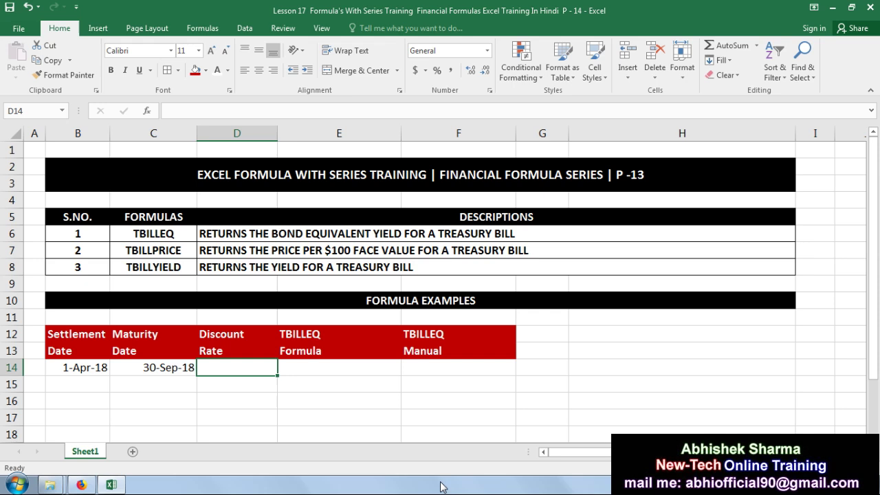
# Enter 7.3% in D14 and apply All Borders to B14:F14
pyautogui.write('7.')
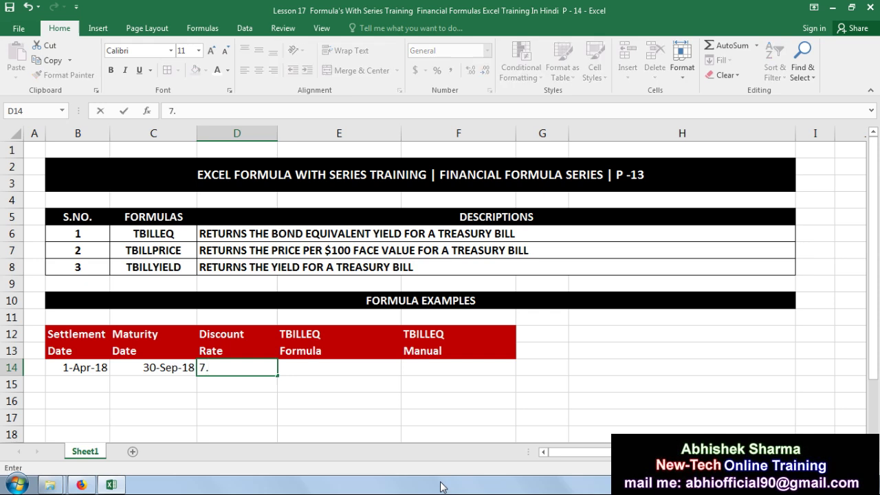
pyautogui.write('3%')
pyautogui.press('Tab')
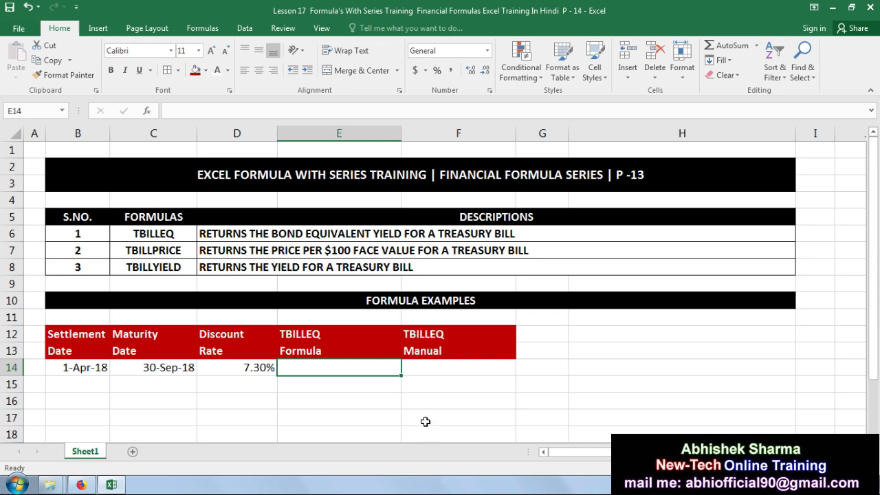
pyautogui.moveTo(73, 371); pyautogui.dragTo(449, 367)
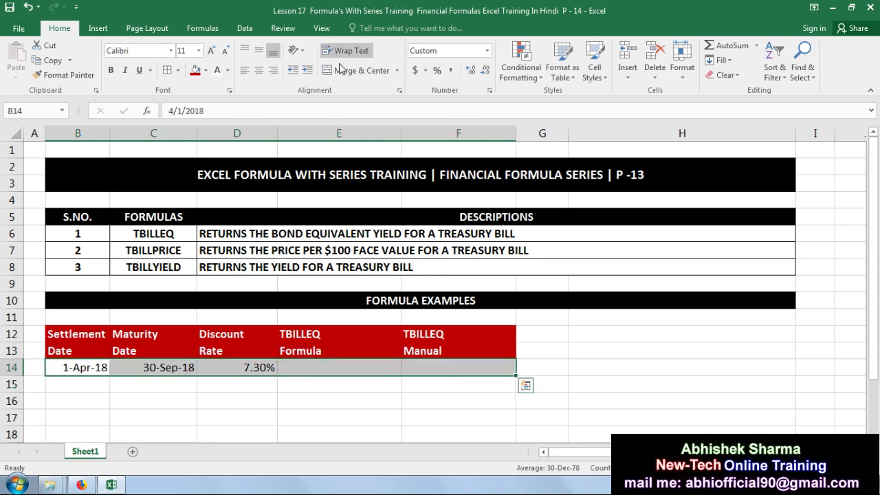
pyautogui.click(422, 411)
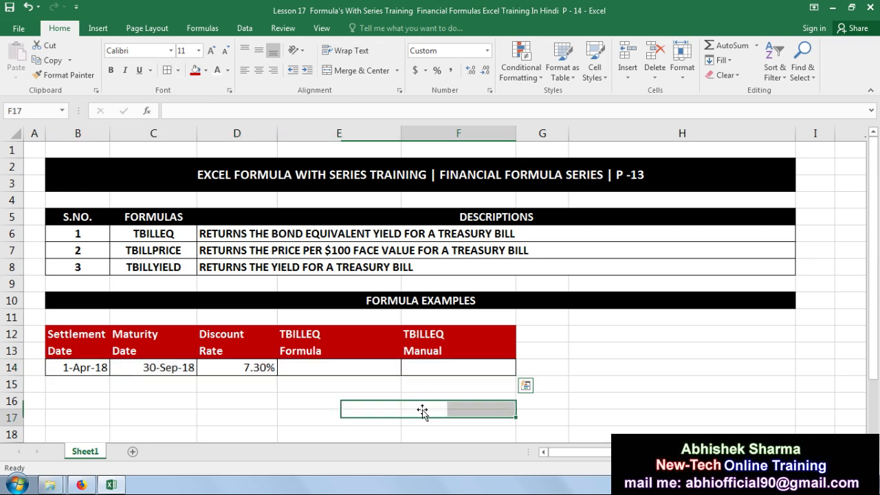
pyautogui.click(314, 365)
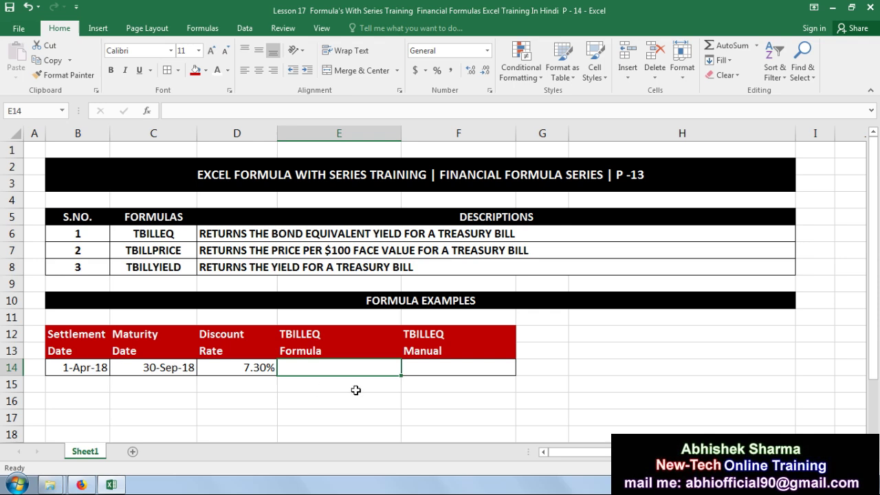
pyautogui.click(239, 369)
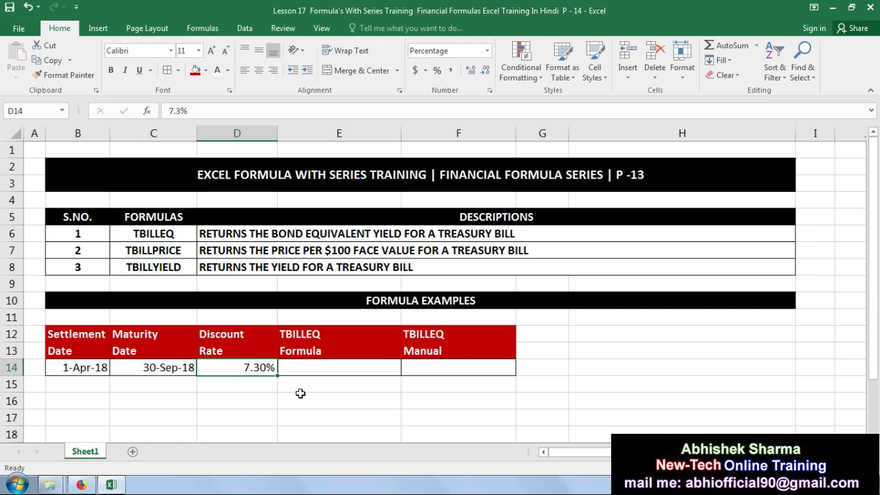
pyautogui.click(448, 367)
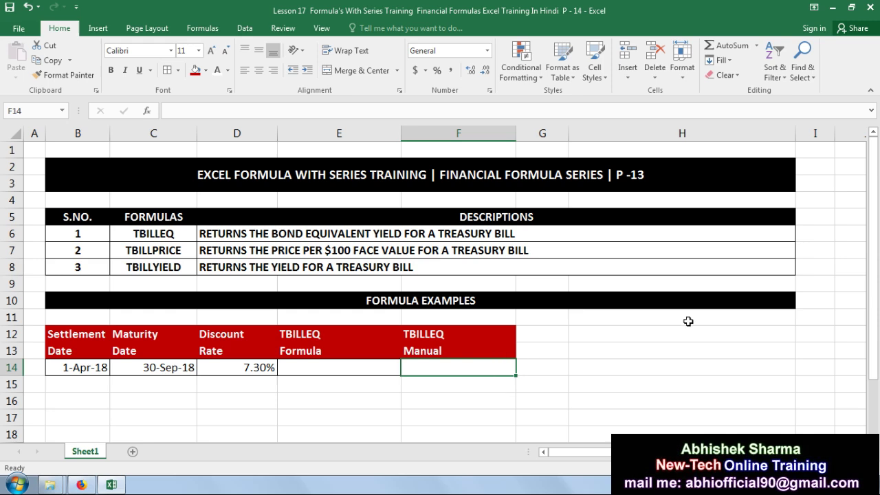
pyautogui.click(639, 347)
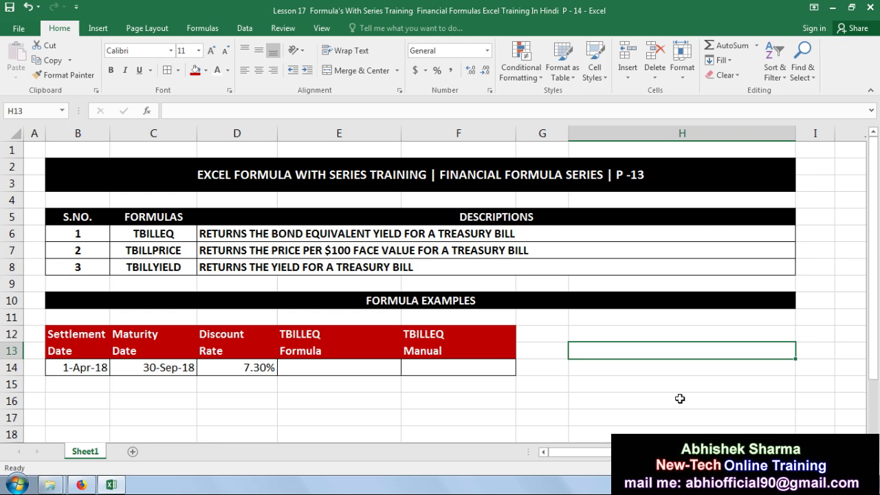
pyautogui.write('100')
pyautogui.press('Return')
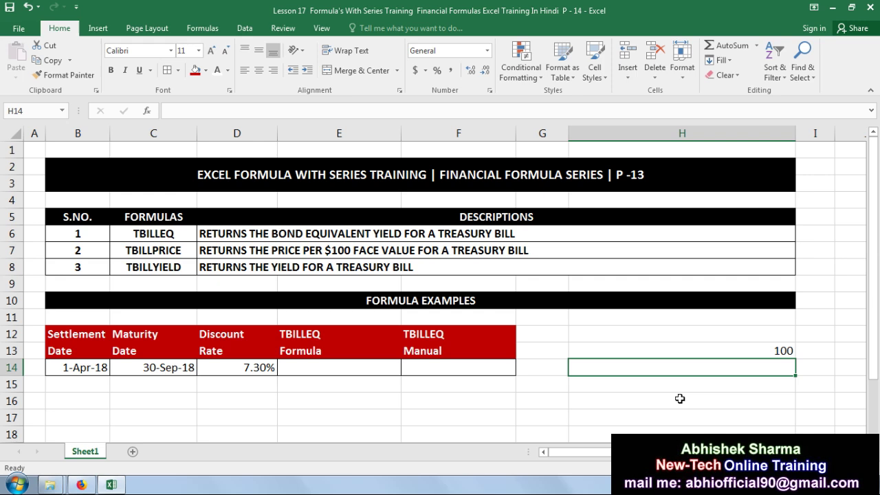
pyautogui.write('120')
pyautogui.press('Return')
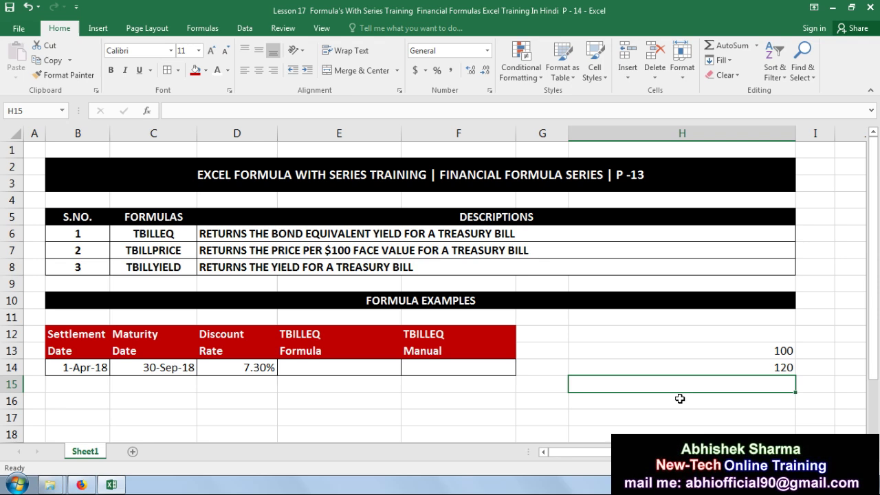
pyautogui.click(679, 398)
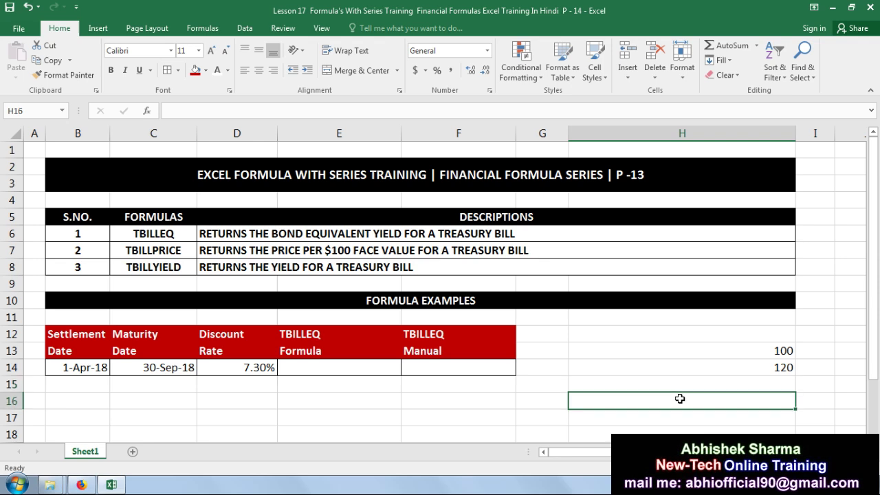
pyautogui.press('Up')
pyautogui.press('Up')
pyautogui.press('Up')
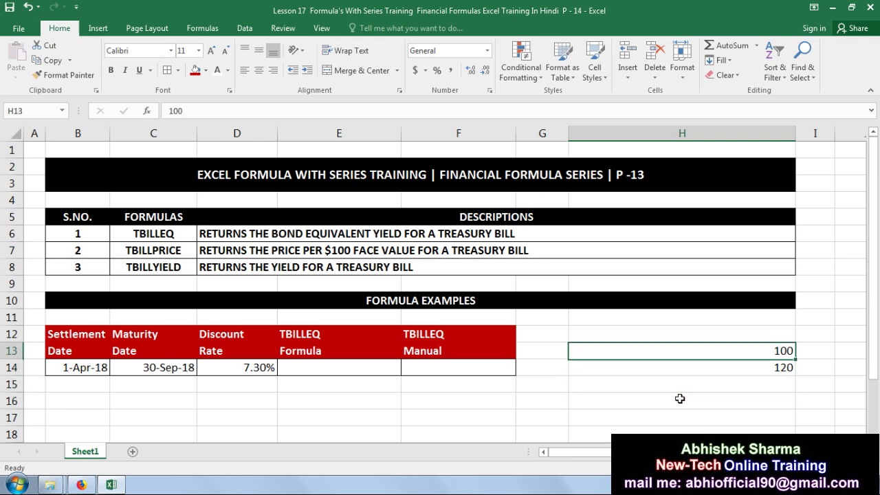
pyautogui.press('Down')
pyautogui.press('Down')
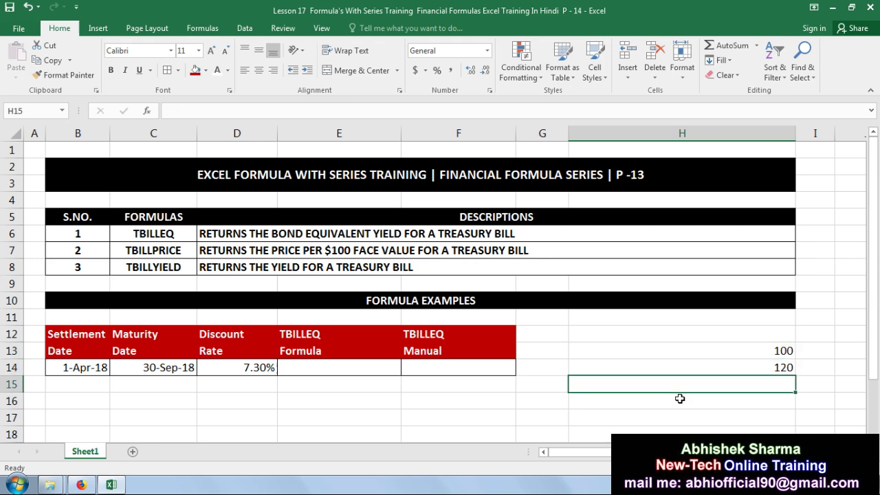
pyautogui.press('Up')
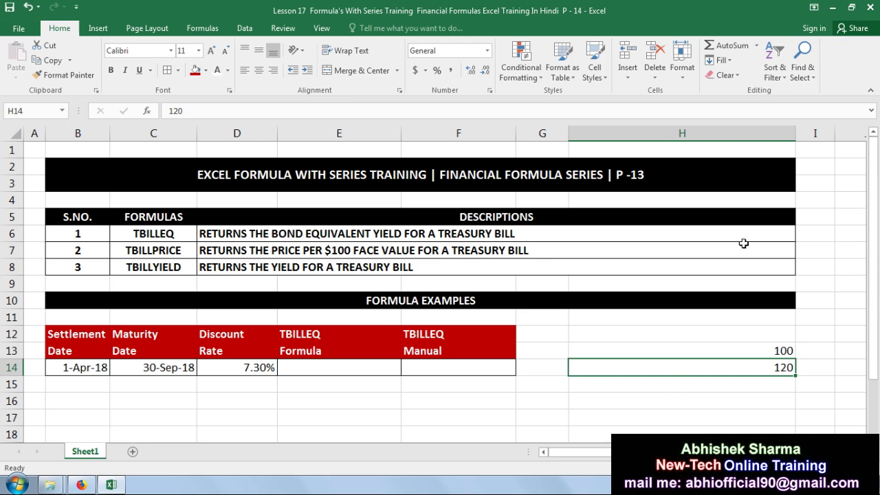
pyautogui.moveTo(776, 350); pyautogui.dragTo(775, 395)
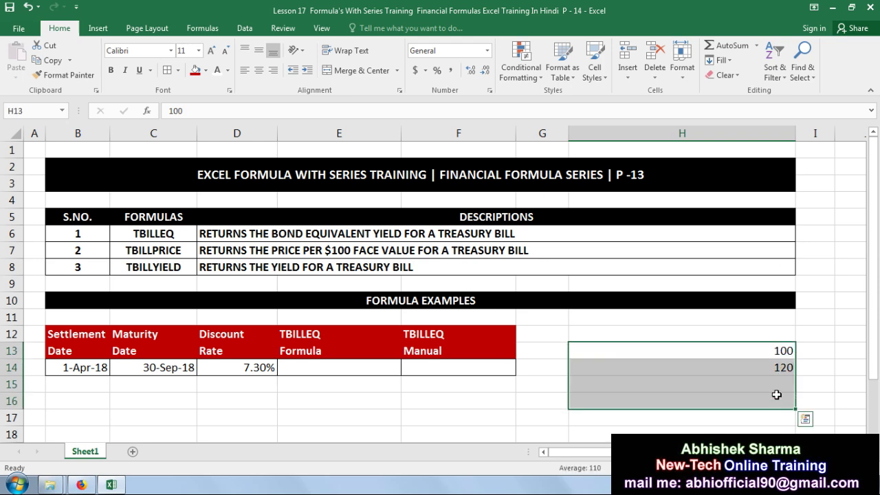
pyautogui.press('Delete')
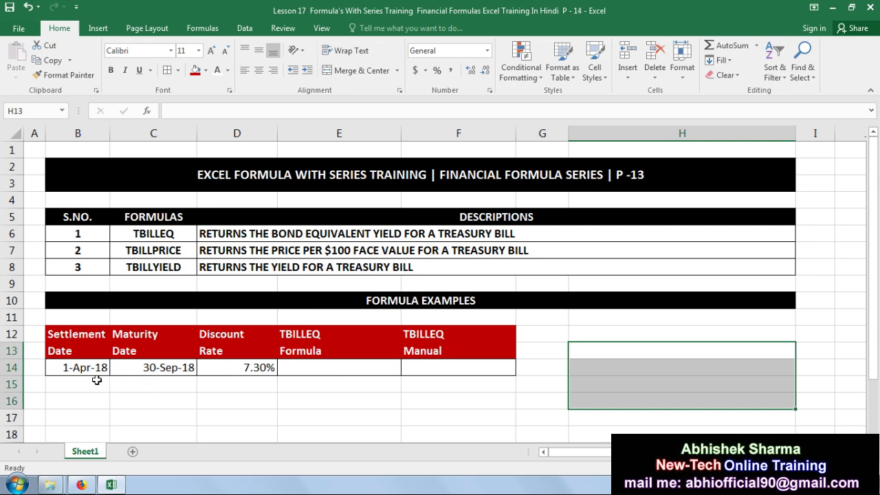
pyautogui.click(93, 367)
# Enter =TBILLEQ(B14,C14,D14) in E14, which returns 0.076850084
pyautogui.click(157, 365)
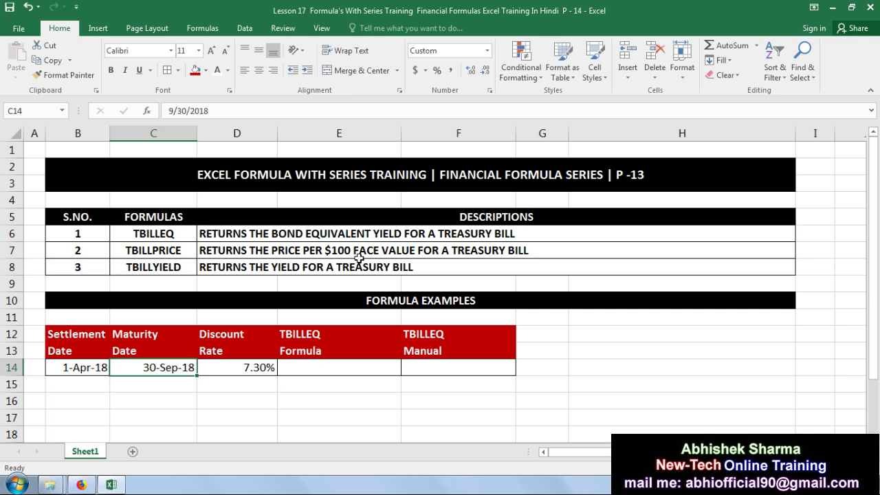
pyautogui.click(323, 373)
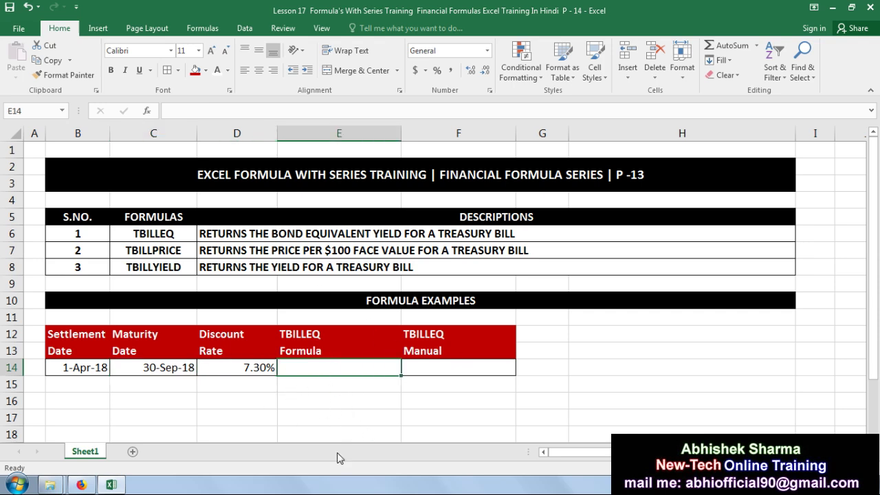
pyautogui.write('=')
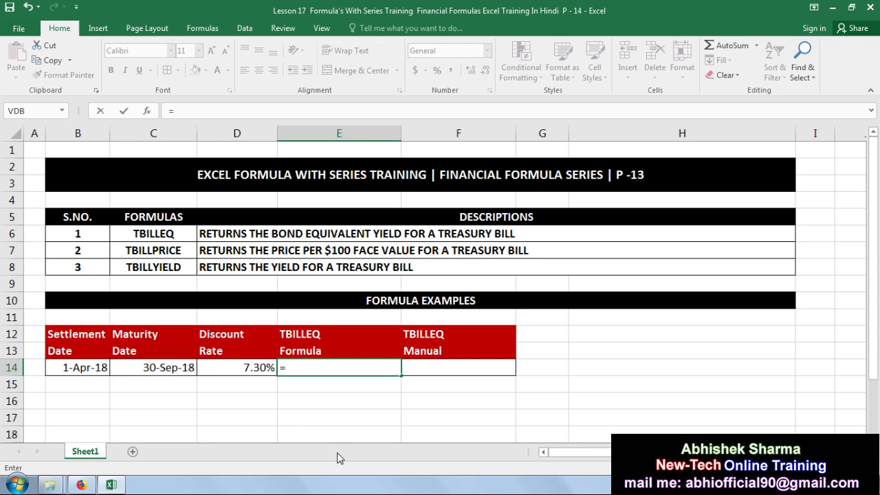
pyautogui.write('tbill')
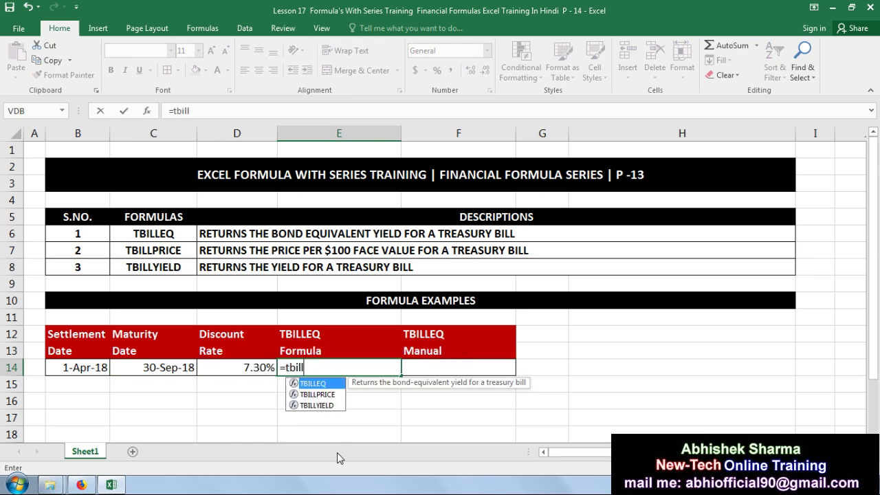
pyautogui.press('Tab')
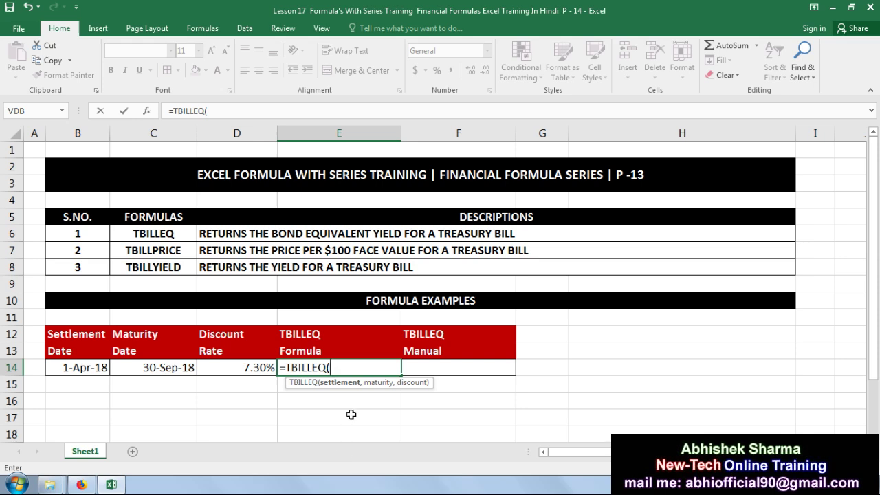
pyautogui.click(97, 371)
pyautogui.write(',')
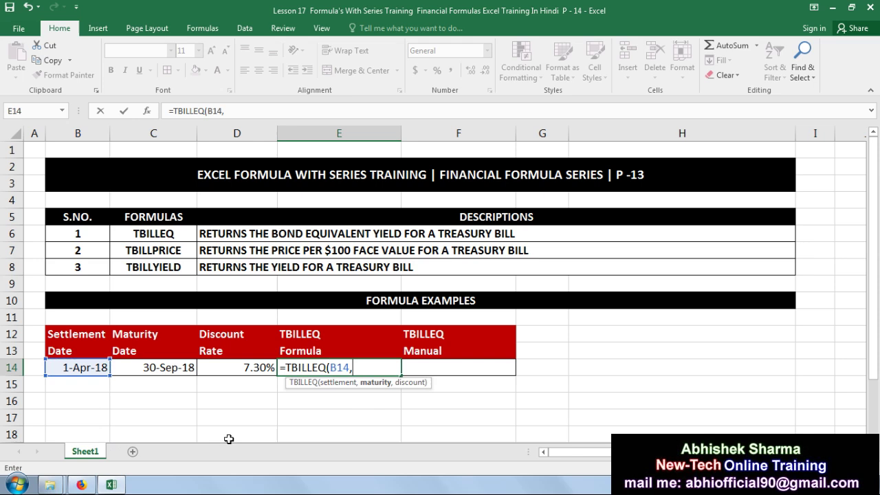
pyautogui.click(175, 364)
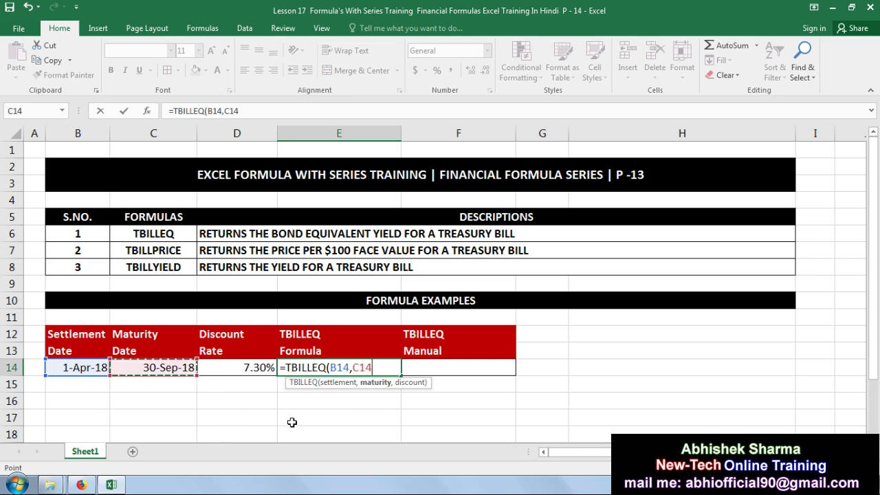
pyautogui.write(',')
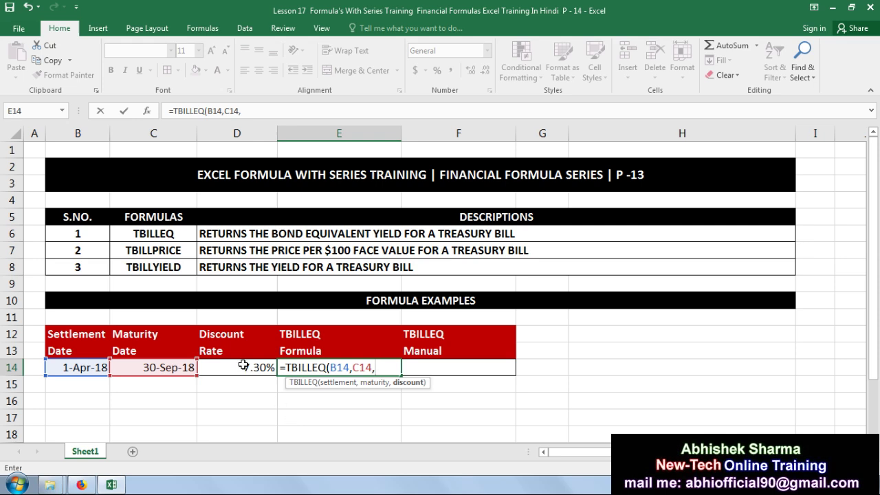
pyautogui.click(239, 364)
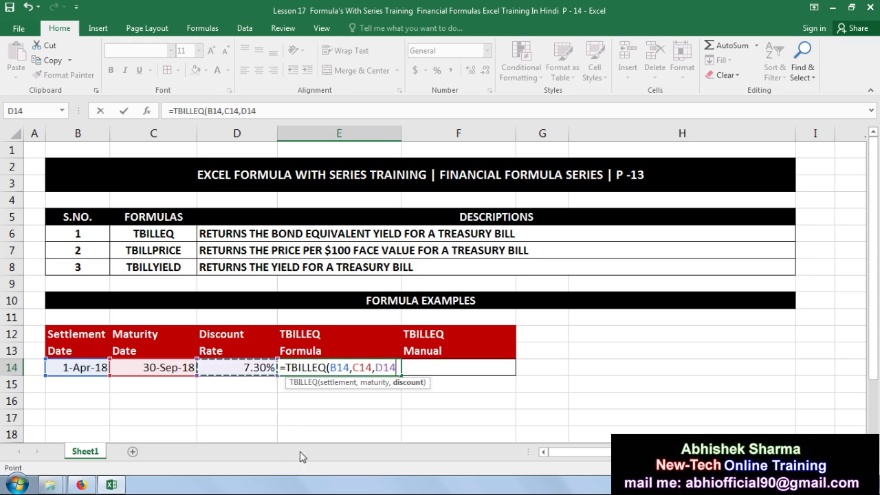
pyautogui.write(')')
pyautogui.press('Return')
pyautogui.press('Up')
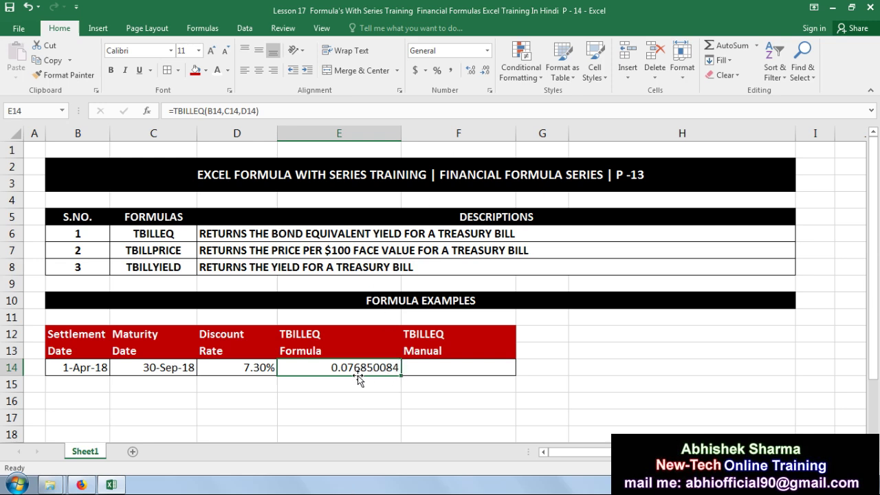
# Enter =TBILLEQ(B14,C14,D14) in the Manual cell F14
pyautogui.click(425, 366)
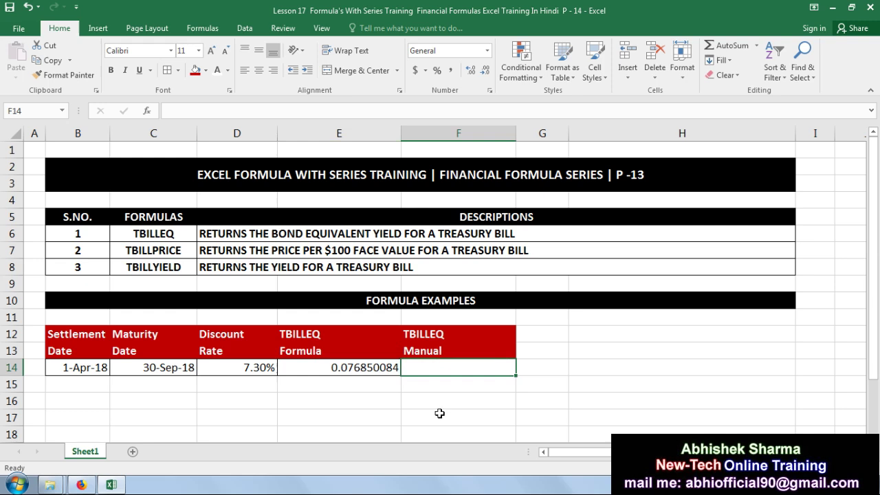
pyautogui.write('=tb')
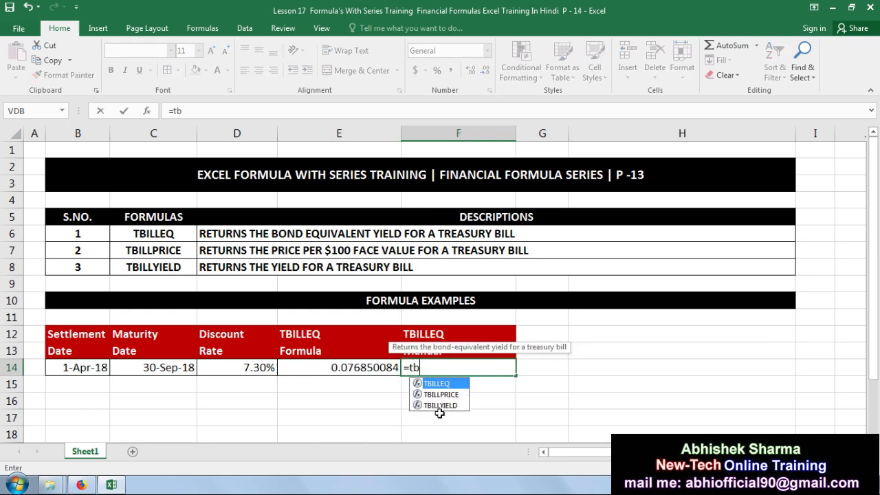
pyautogui.press('Tab')
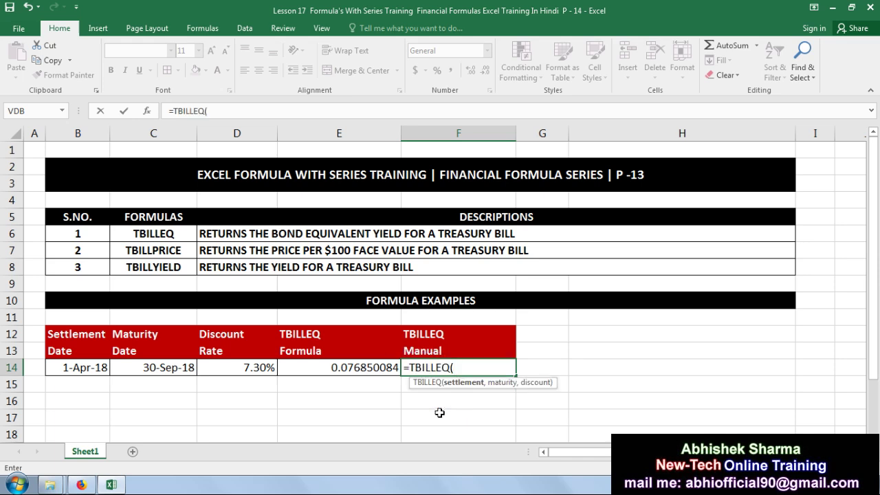
pyautogui.click(79, 369)
pyautogui.write(',')
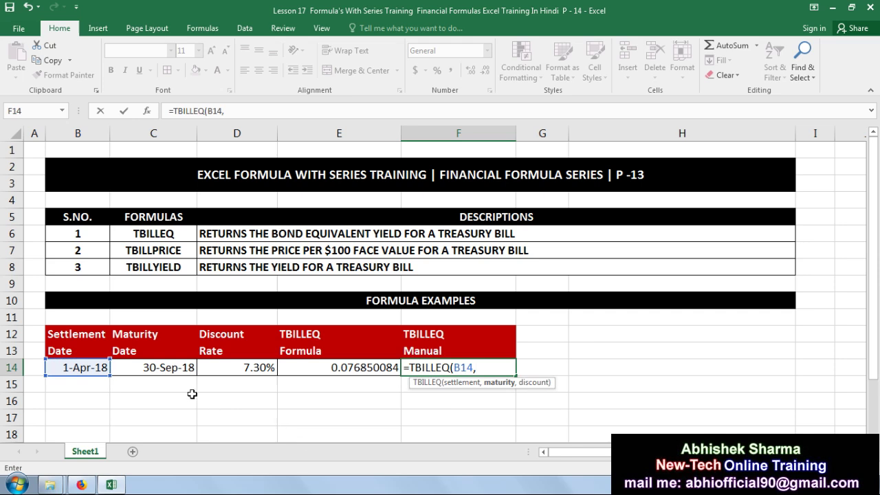
pyautogui.click(183, 371)
pyautogui.write(',')
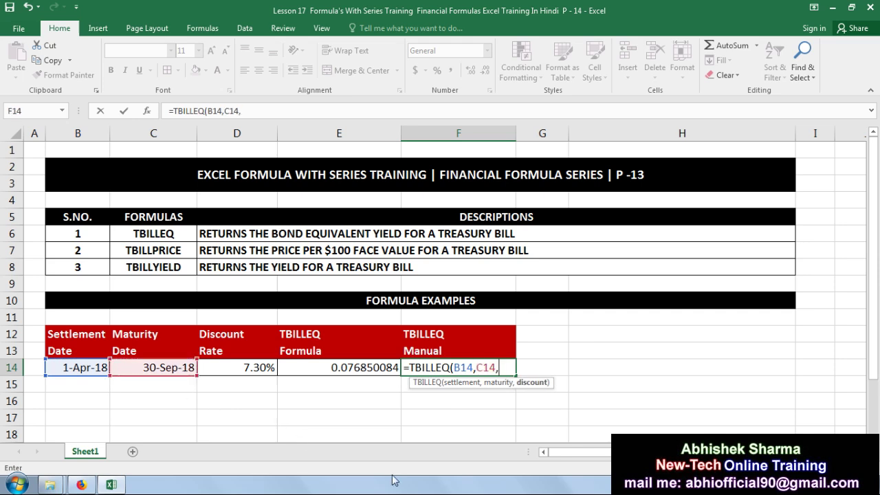
pyautogui.click(260, 368)
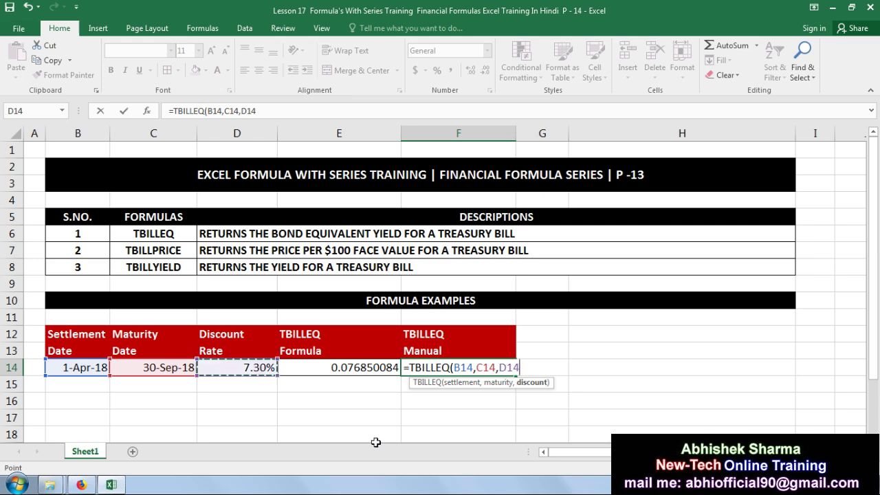
pyautogui.press('Return')
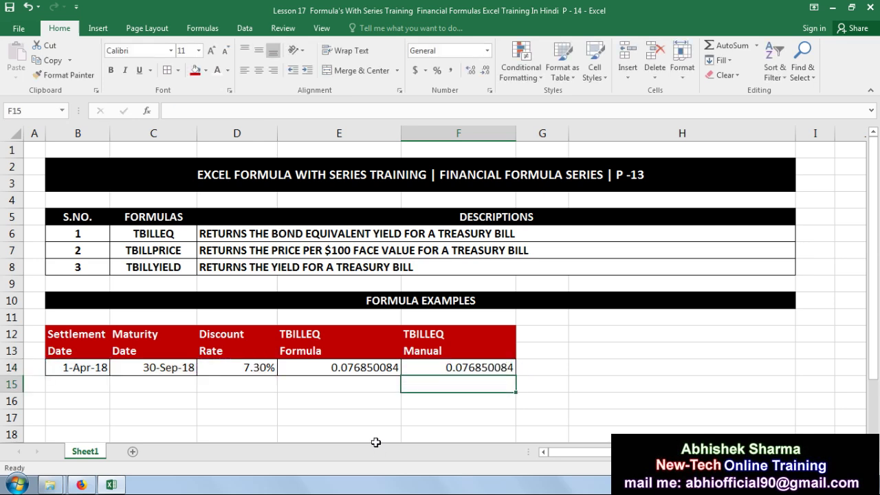
# Compare the E14 and F14 formulas by switching between the two cells
pyautogui.press('Up')
pyautogui.press('Left')
pyautogui.press('Right')
pyautogui.press('Left')
pyautogui.press('Right')
pyautogui.press('Left')
pyautogui.press('Right')
pyautogui.press('Left')
pyautogui.press('Right')
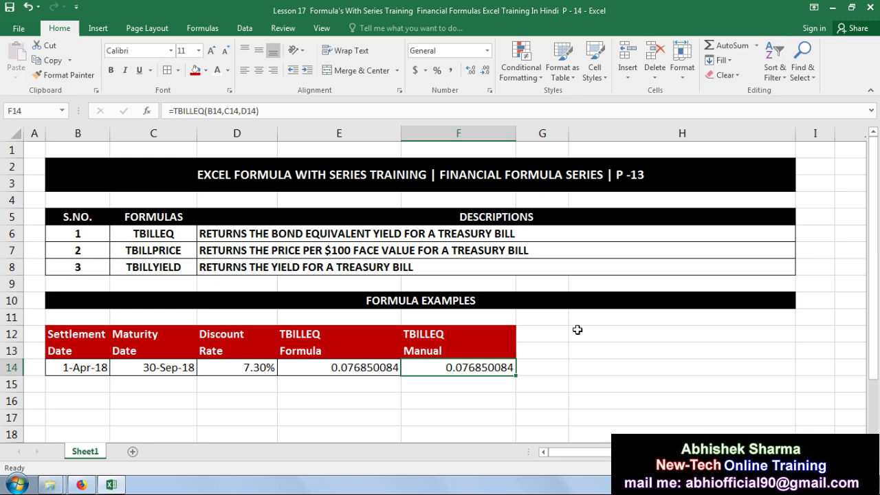
# Apply Percent Style to F14 so the manual yield displays as 8%
pyautogui.hotkey('ctrl', 'shift', '5')
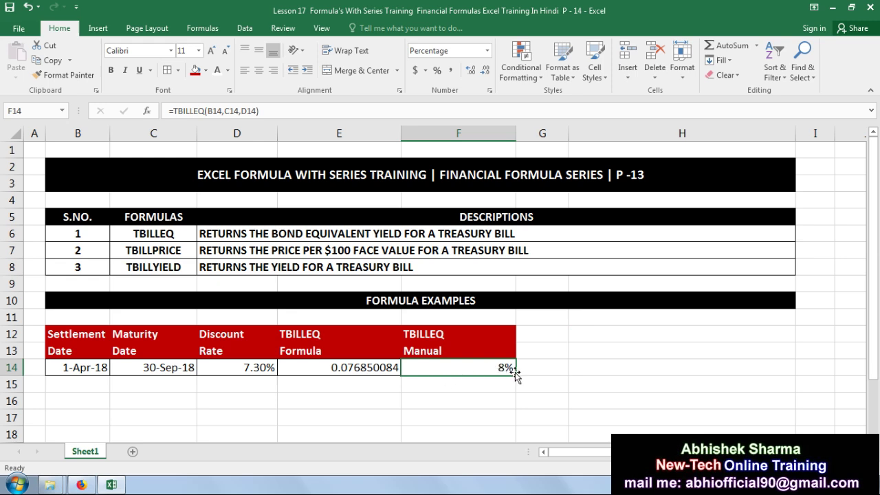
pyautogui.hotkey('ctrl', 'z')
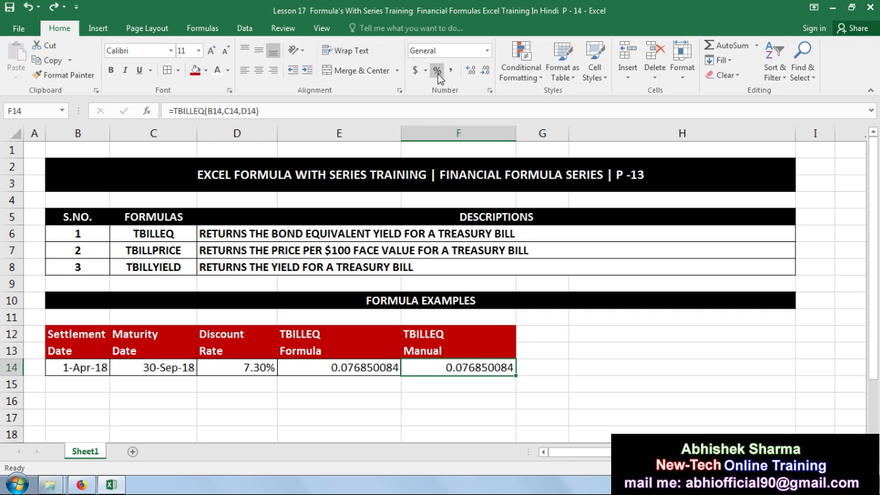
pyautogui.click(437, 71)
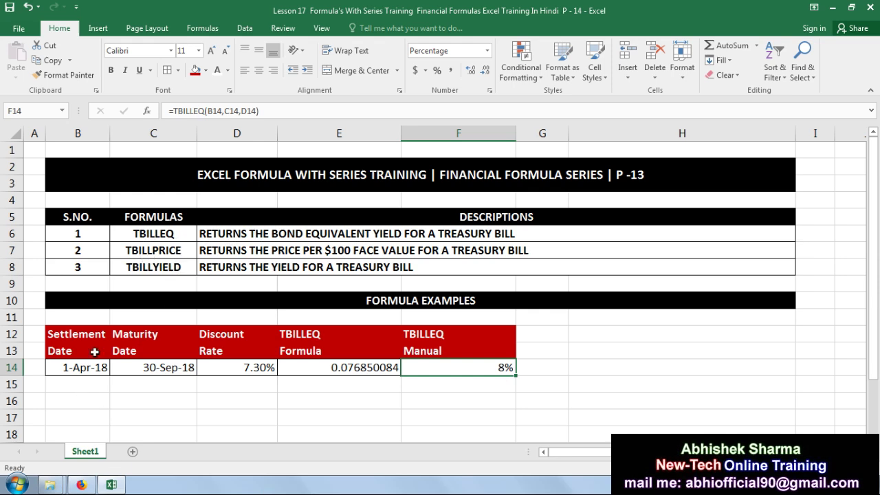
# Copy the date and 7.30% discount rate block from B12:D14 into B16:D18
pyautogui.moveTo(88, 334); pyautogui.dragTo(204, 367)
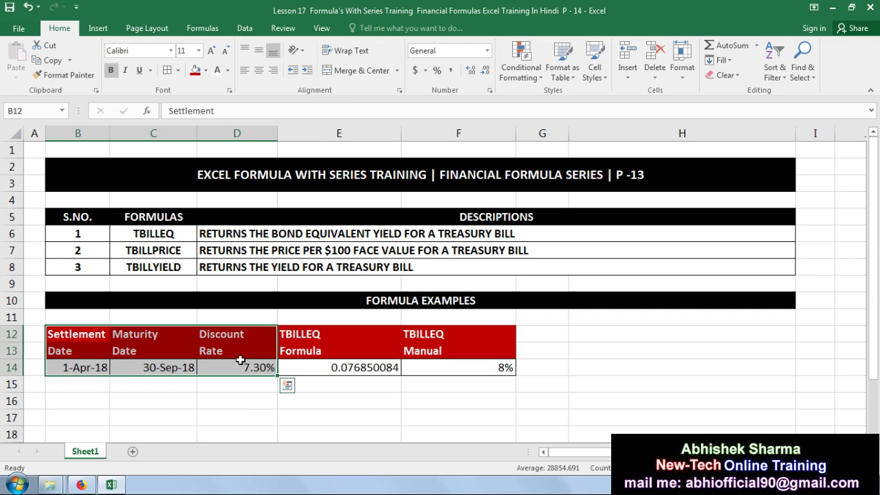
pyautogui.click(60, 63)
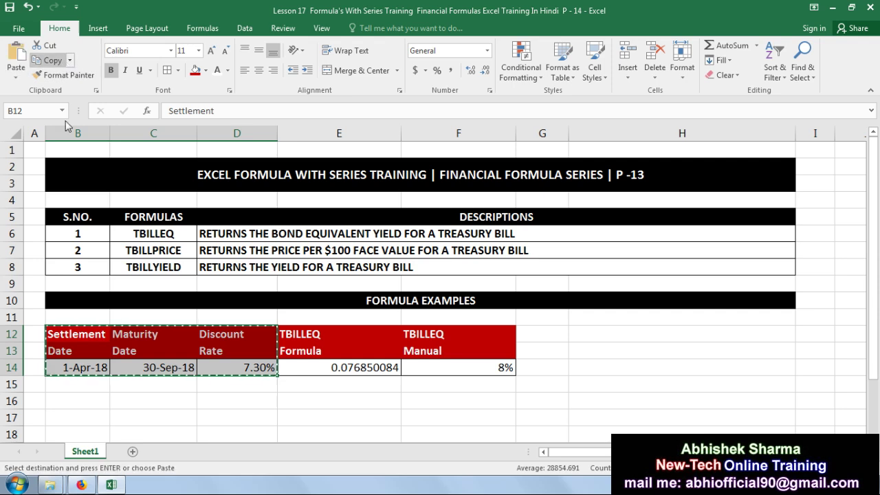
pyautogui.click(78, 402)
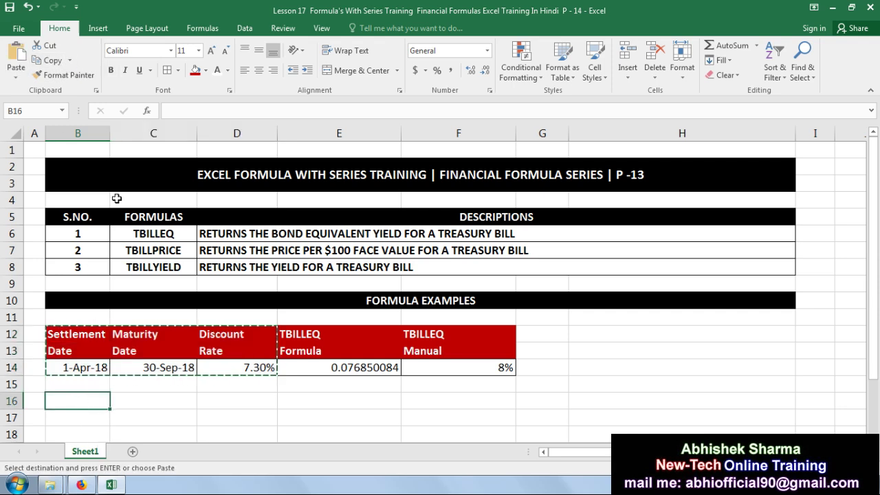
pyautogui.click(16, 71)
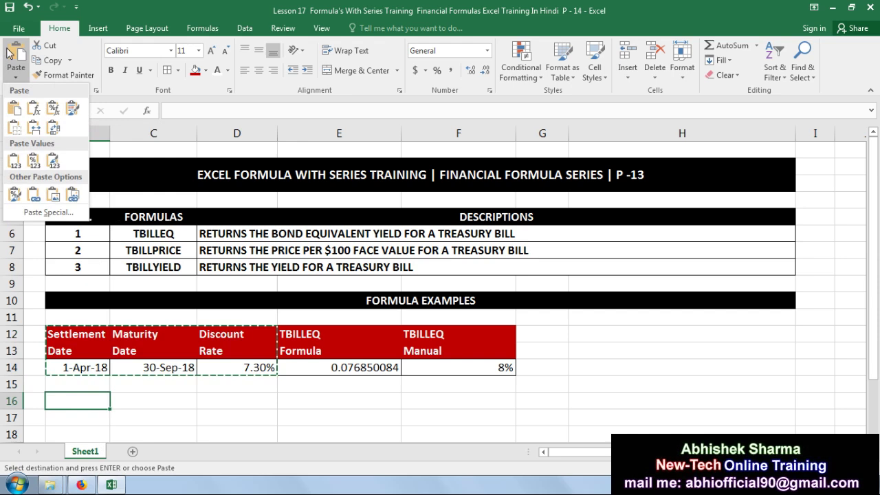
pyautogui.click(72, 109)
pyautogui.click(326, 406)
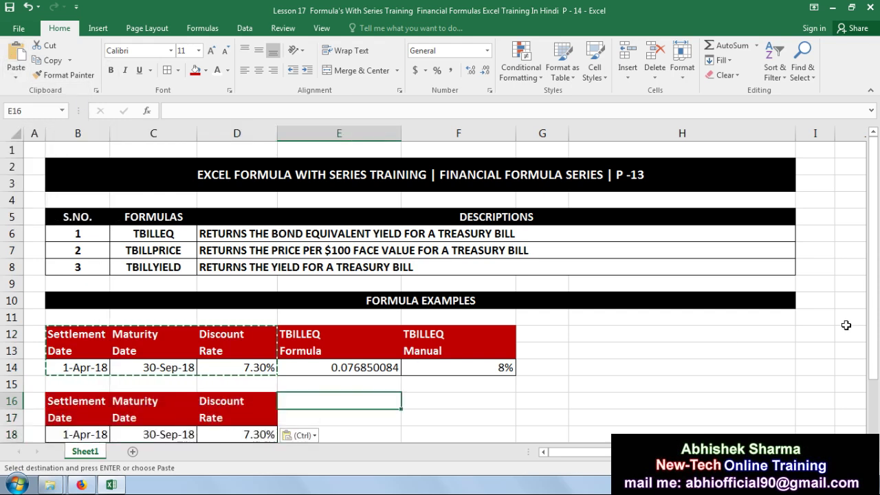
pyautogui.scroll(-2, 877, 342)
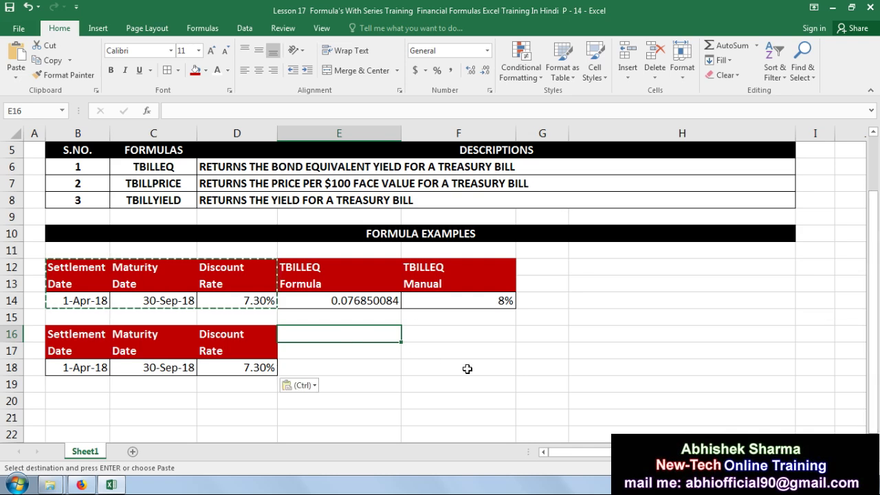
pyautogui.press('Right')
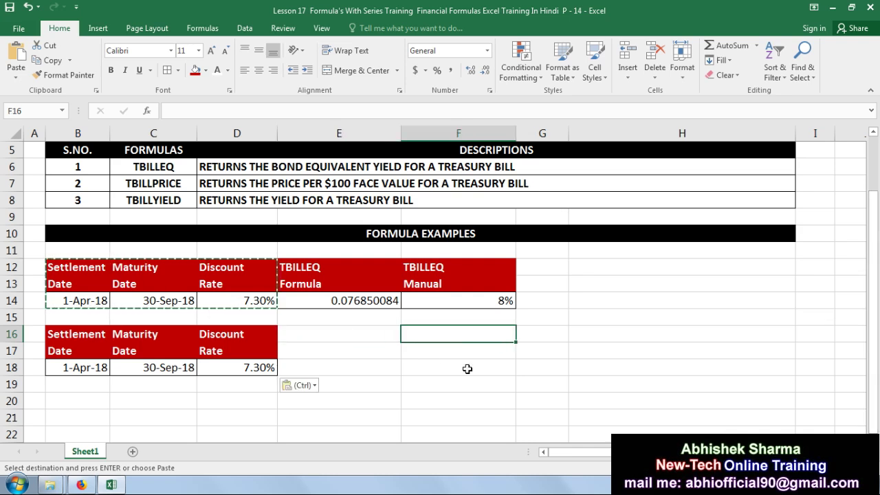
pyautogui.press('Left')
pyautogui.press('Escape')
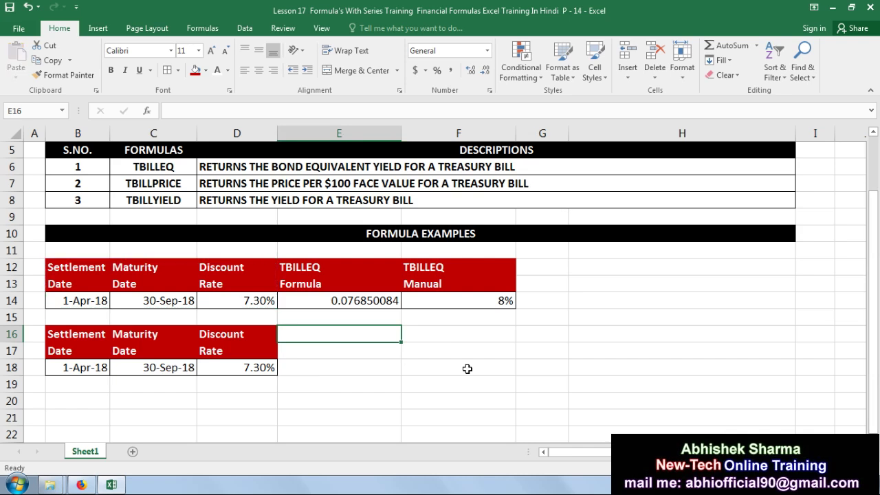
# Enter the TBILLPRICE heading in E16 and copy the 'Formula' subheading from E13 into E17
pyautogui.write('t')
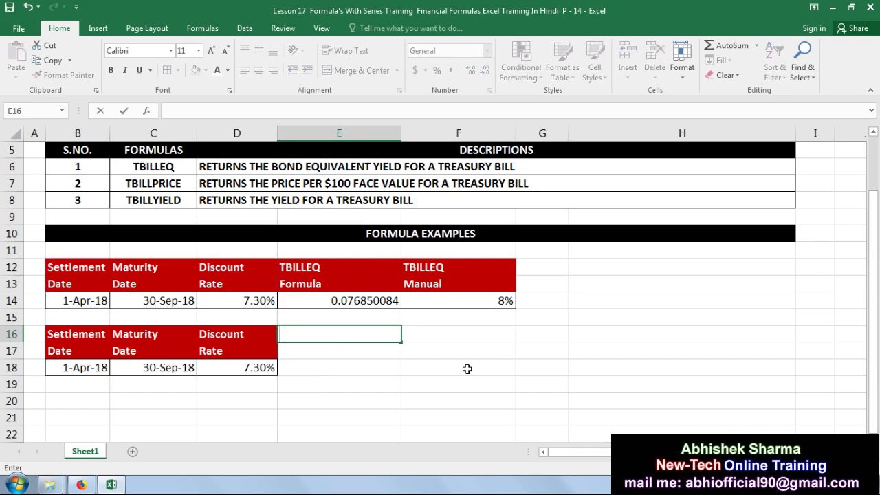
pyautogui.write('T')
pyautogui.write('B')
pyautogui.write('ILLPRICE')
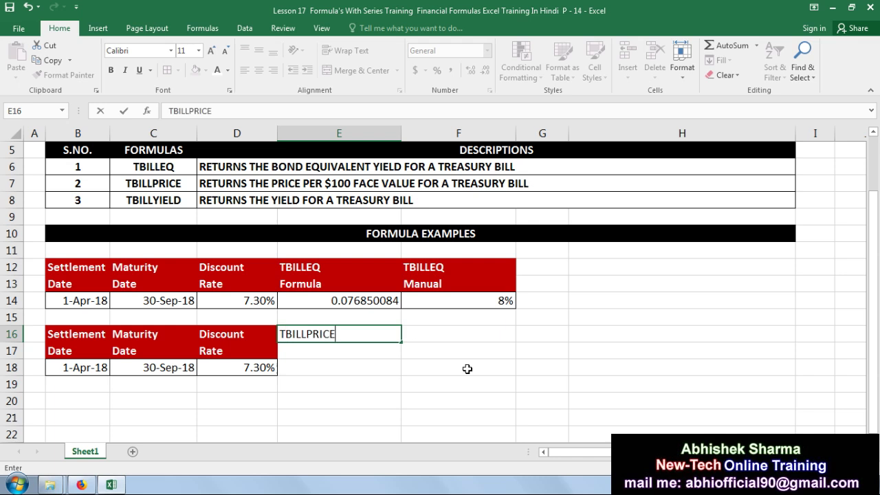
pyautogui.press('Return')
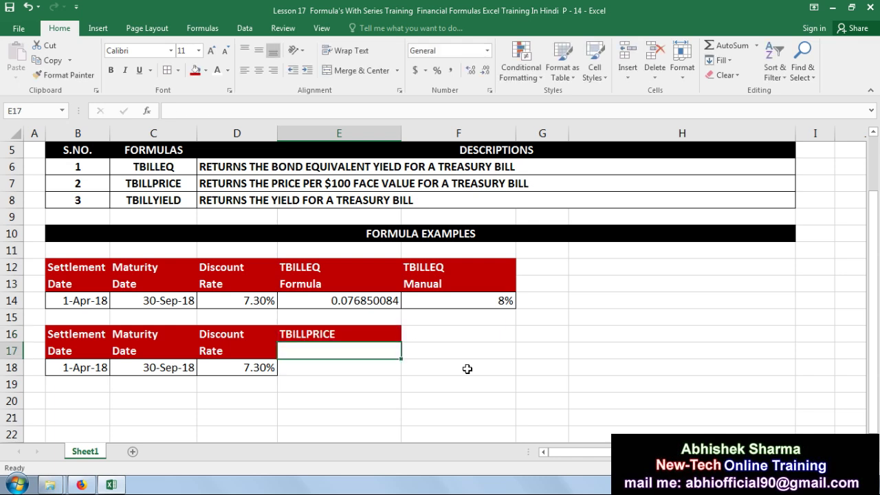
pyautogui.press('Up')
pyautogui.press('Up')
pyautogui.press('Up')
pyautogui.press('Up')
pyautogui.hotkey('ctrl', 'c')
pyautogui.press('Down')
pyautogui.press('Down')
pyautogui.press('Down')
pyautogui.press('Down')
pyautogui.press('Return')
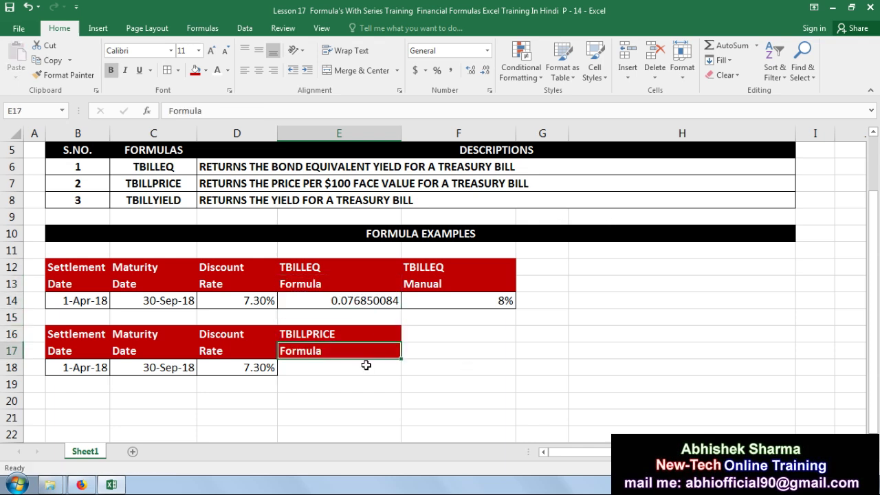
# Select the empty result cell E18 under the new heading for the price formula
pyautogui.click(366, 365)
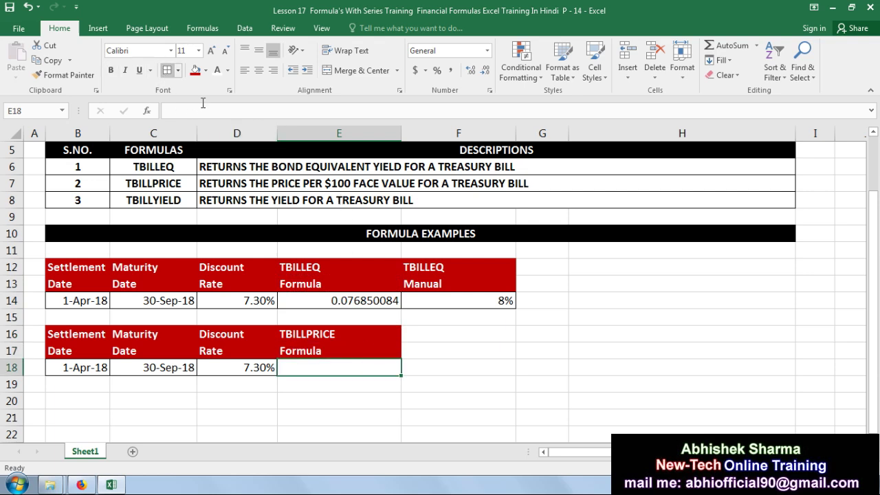
pyautogui.click(608, 368)
pyautogui.moveTo(876, 360); pyautogui.dragTo(874, 303)
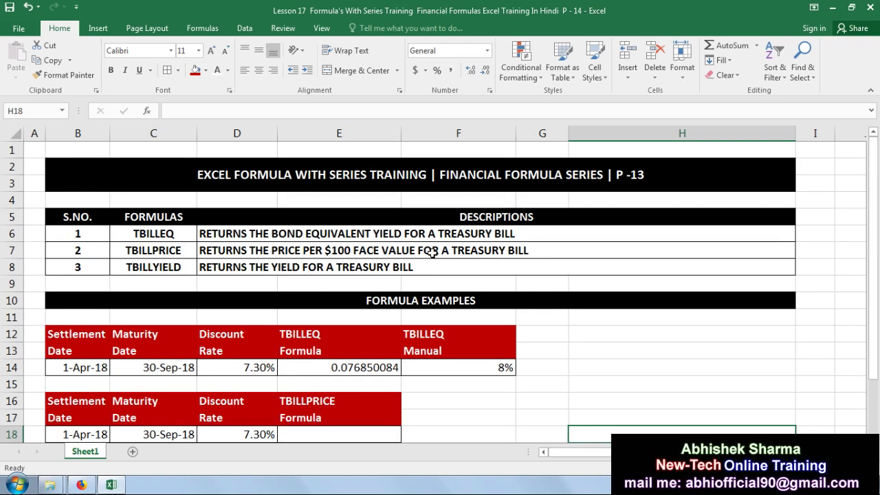
pyautogui.moveTo(874, 251); pyautogui.dragTo(877, 300)
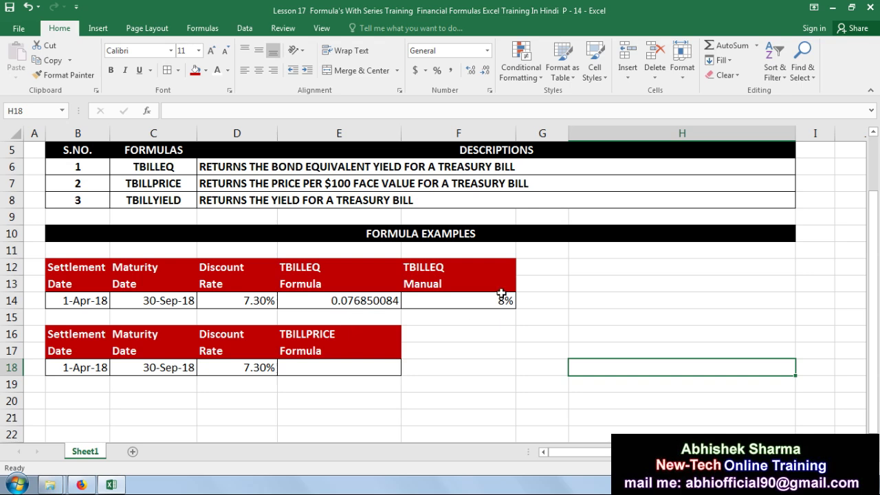
pyautogui.click(340, 369)
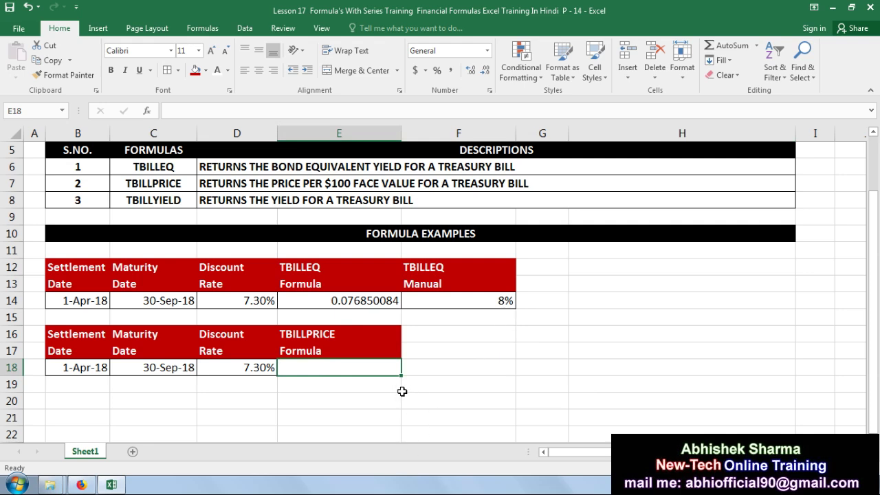
pyautogui.click(364, 405)
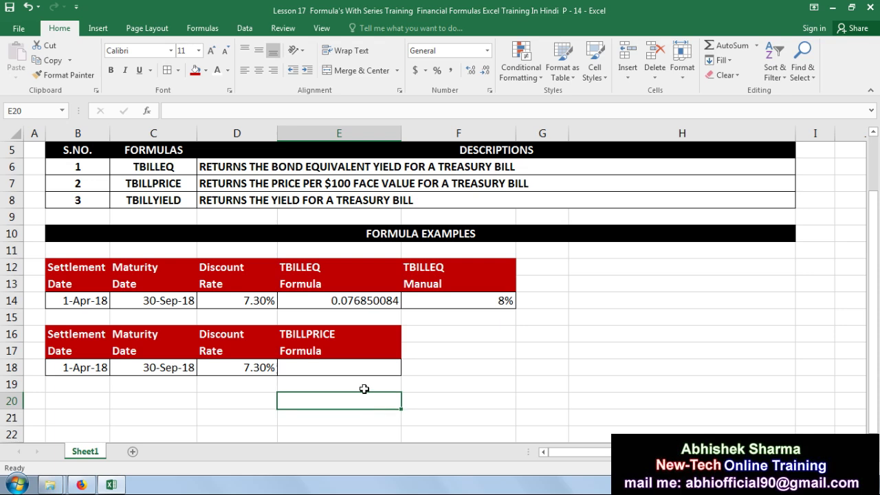
pyautogui.click(364, 371)
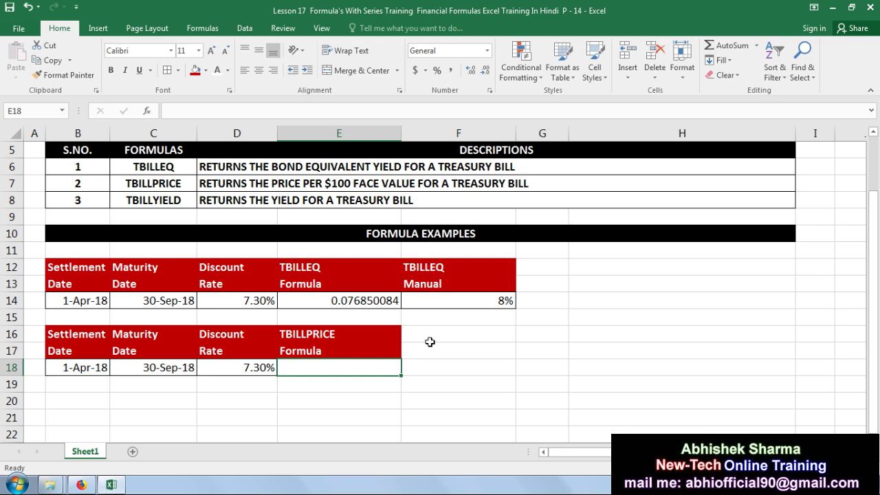
pyautogui.write('=TB')
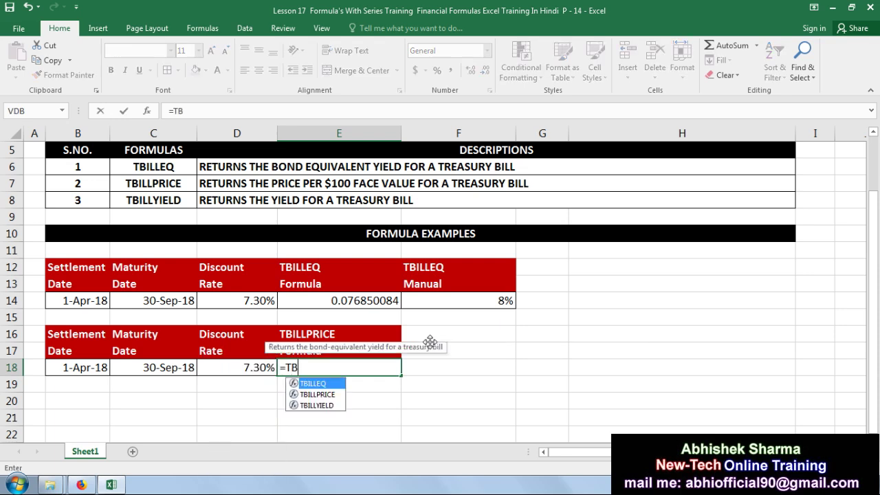
pyautogui.write('I')
# Complete the formula =TBILLPRICE(B18,C18,D18) in E18
pyautogui.press('Down')
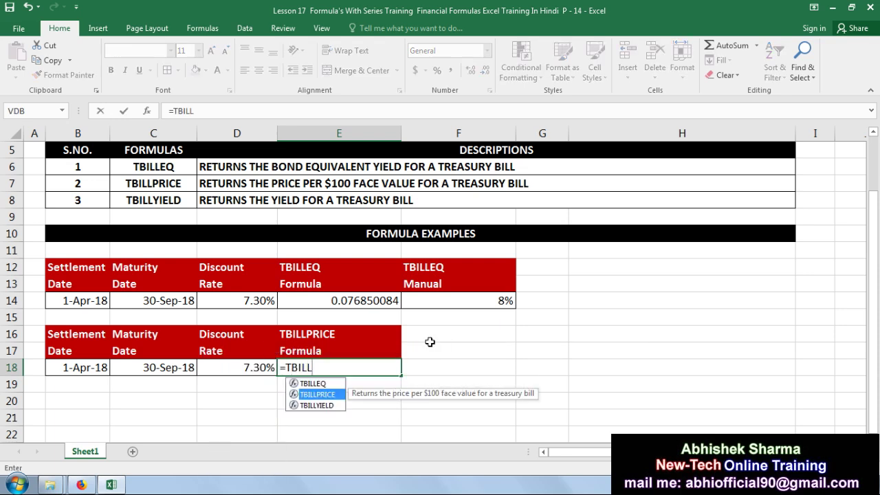
pyautogui.press('Tab')
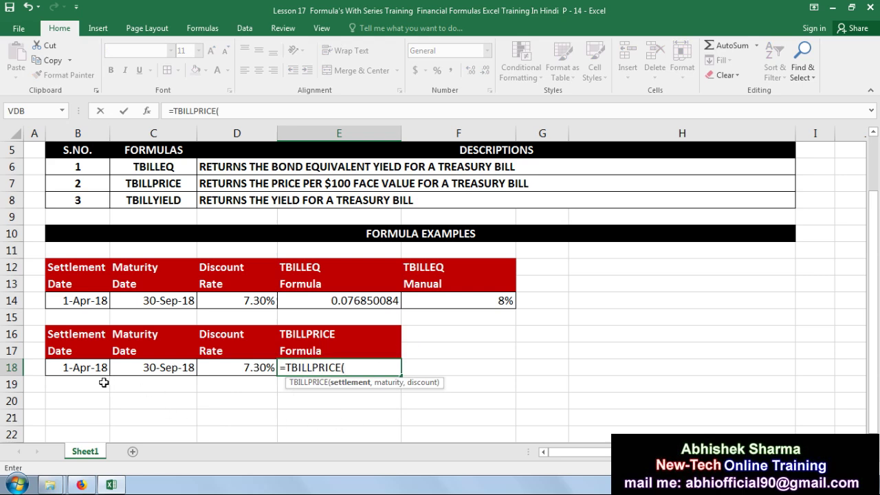
pyautogui.click(96, 368)
pyautogui.write(',')
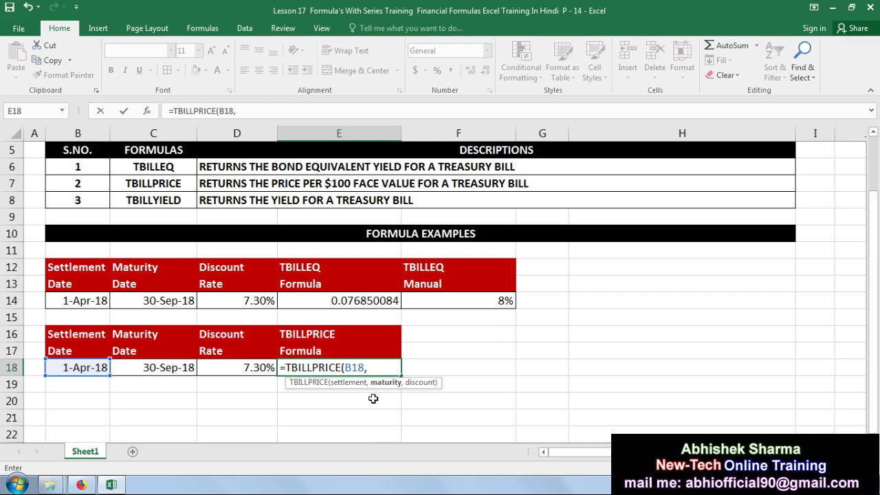
pyautogui.click(172, 367)
pyautogui.write(',')
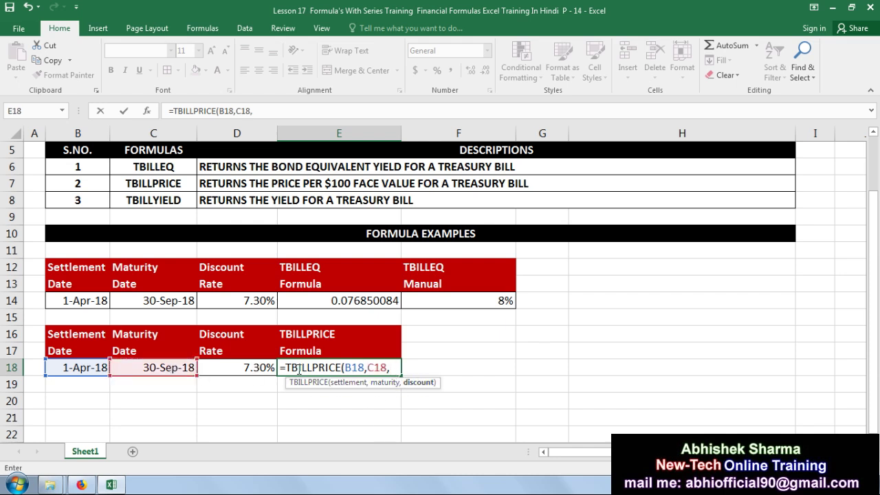
pyautogui.click(268, 365)
pyautogui.write(')')
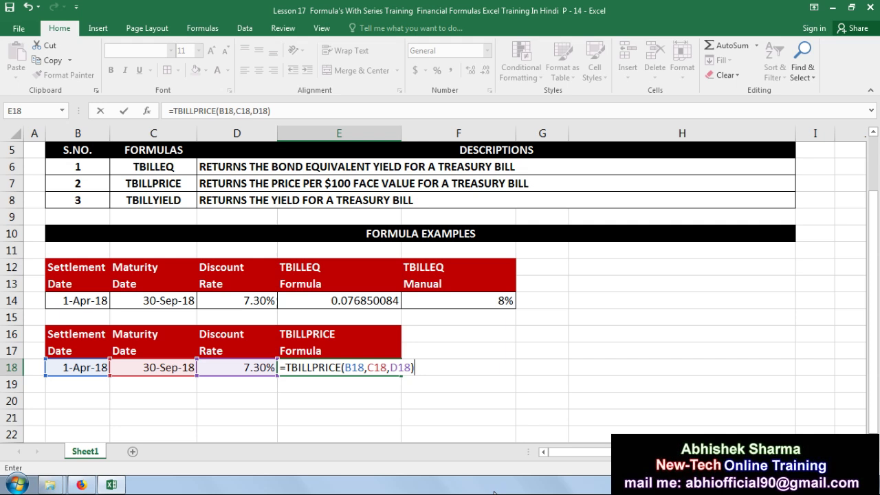
pyautogui.press('Return')
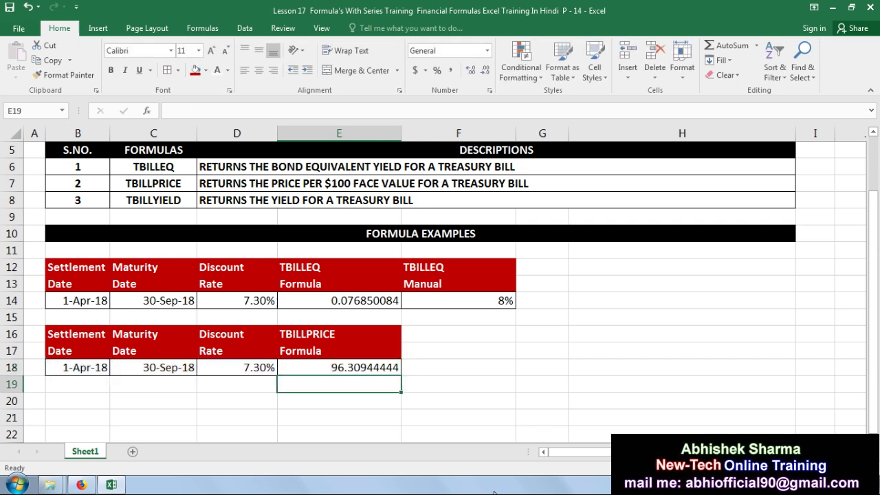
# Format the E18 price in Accounting format so it reads 96.31
pyautogui.press('Up')
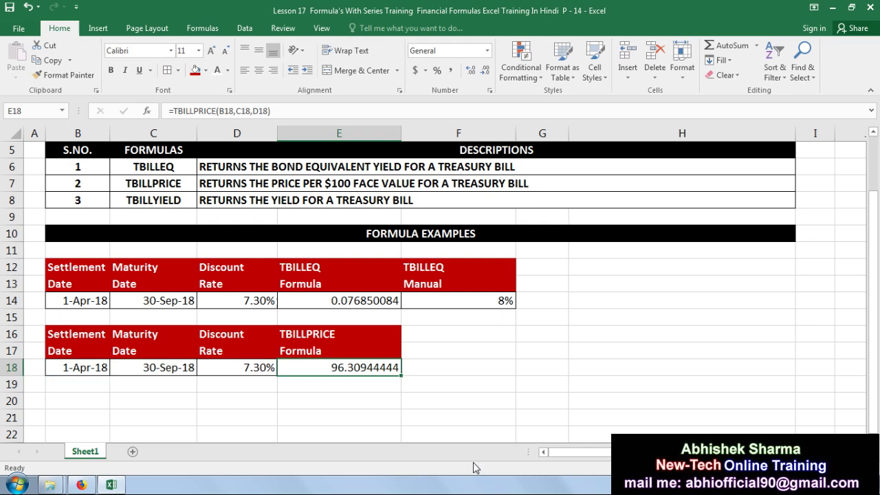
pyautogui.click(452, 70)
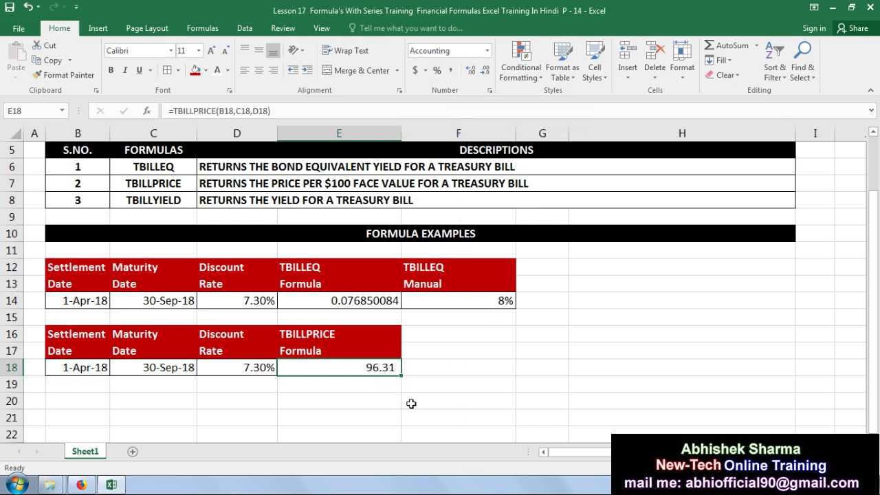
pyautogui.click(450, 391)
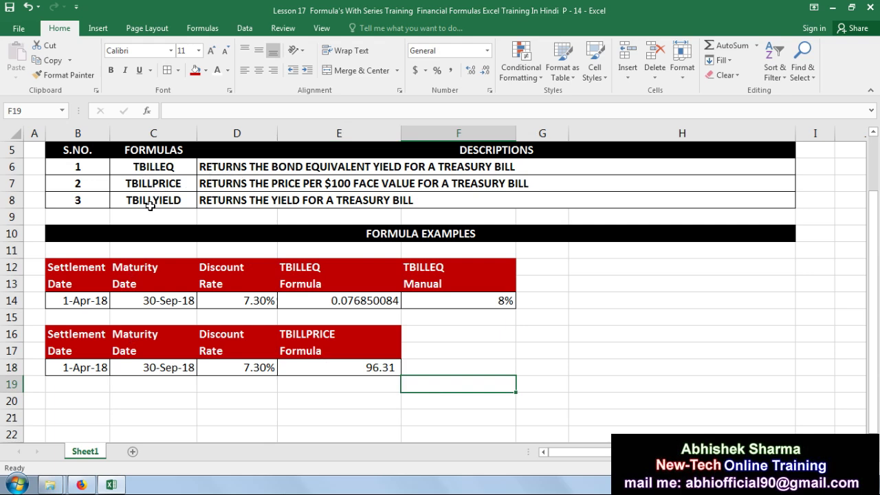
# Copy the TBILLPRICE table's date cells and paste a first attempt into B20
pyautogui.click(69, 332)
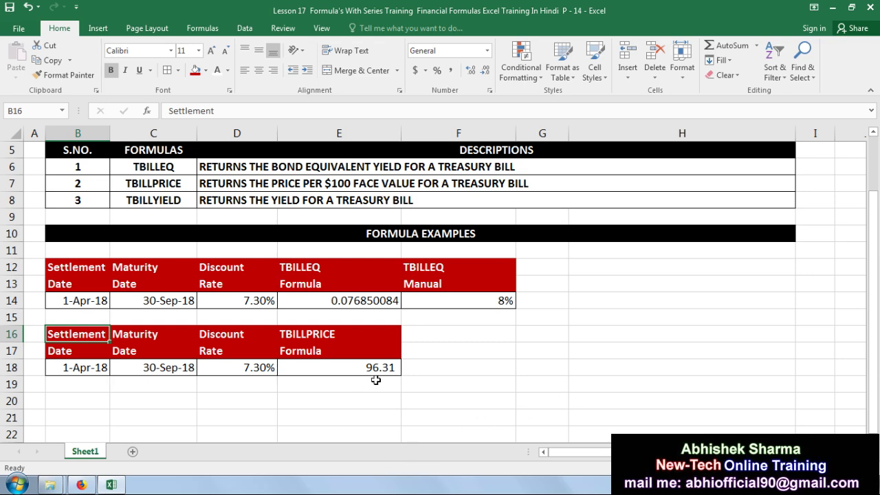
pyautogui.moveTo(87, 335); pyautogui.dragTo(188, 347)
pyautogui.click(188, 360)
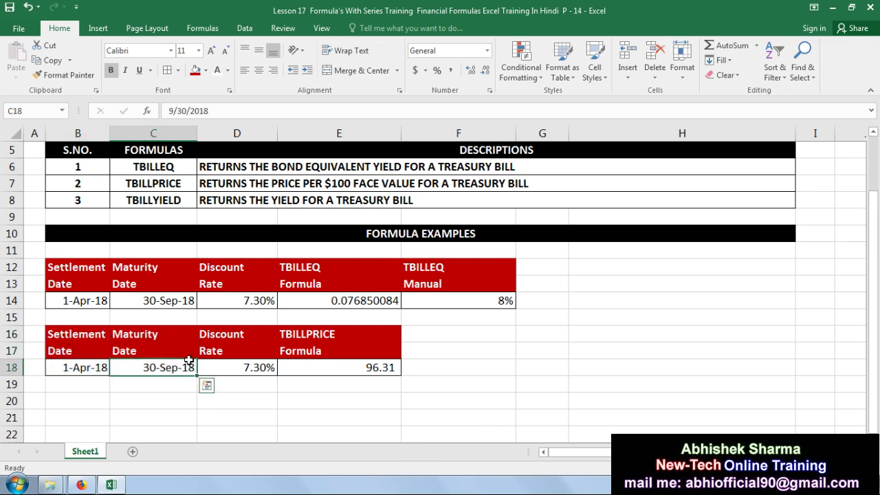
pyautogui.click(188, 360)
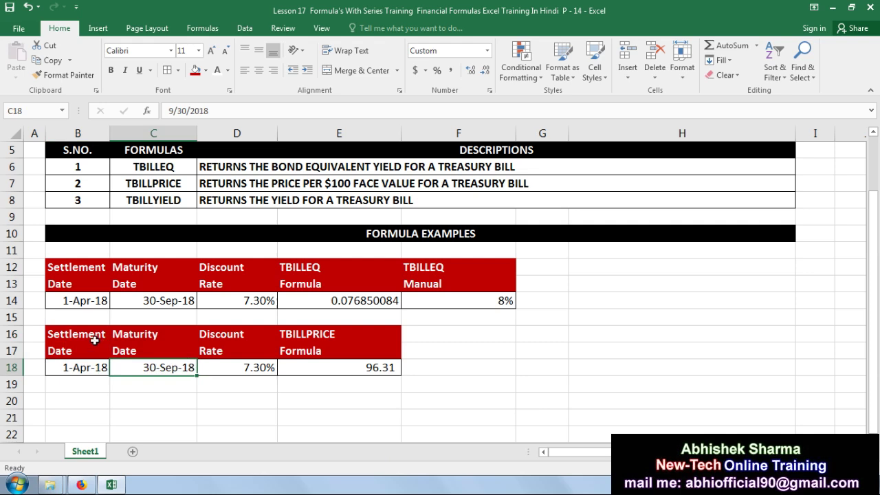
pyautogui.moveTo(78, 334); pyautogui.dragTo(128, 365)
pyautogui.click(157, 363)
pyautogui.hotkey('ctrl', 'c')
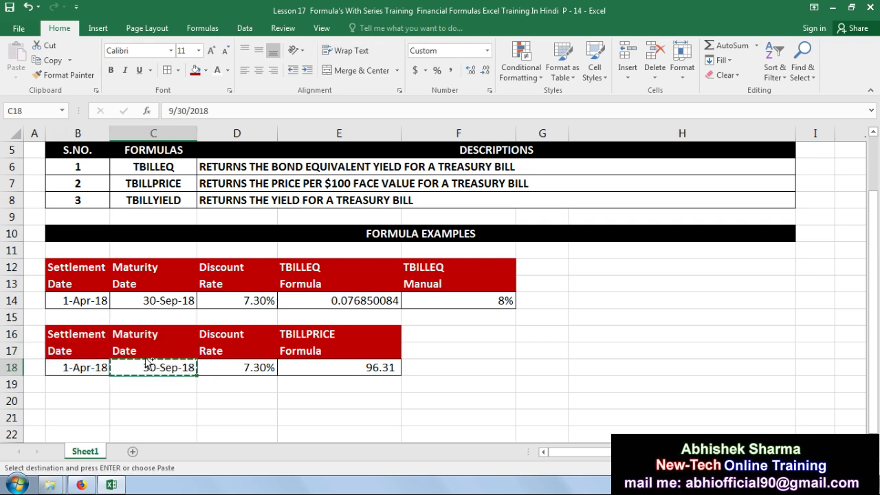
pyautogui.click(75, 402)
pyautogui.press('Return')
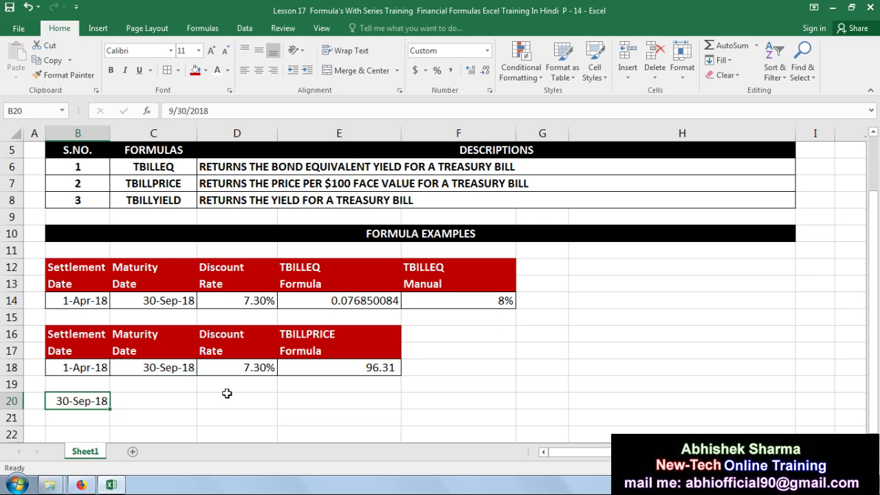
# Copy the Settlement Date and Maturity Date block B16:C18 into B20:C22
pyautogui.moveTo(73, 334); pyautogui.dragTo(168, 371)
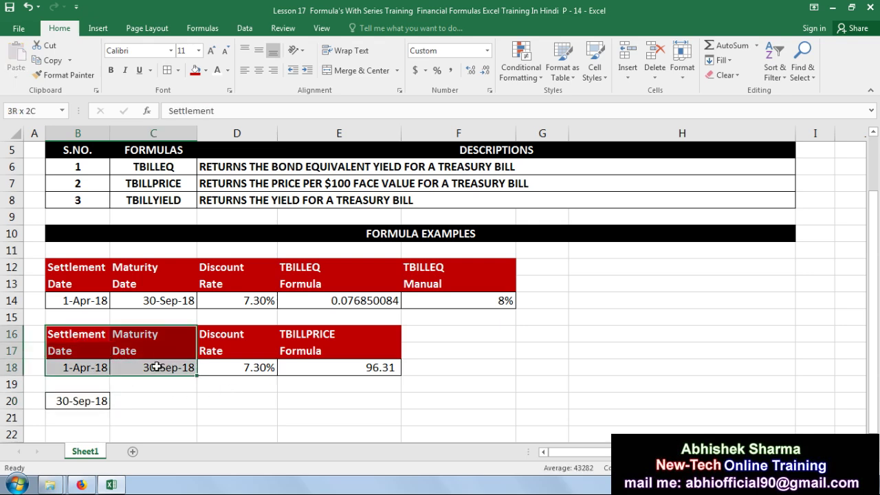
pyautogui.click(171, 366)
pyautogui.hotkey('ctrl', 'c')
pyautogui.click(99, 400)
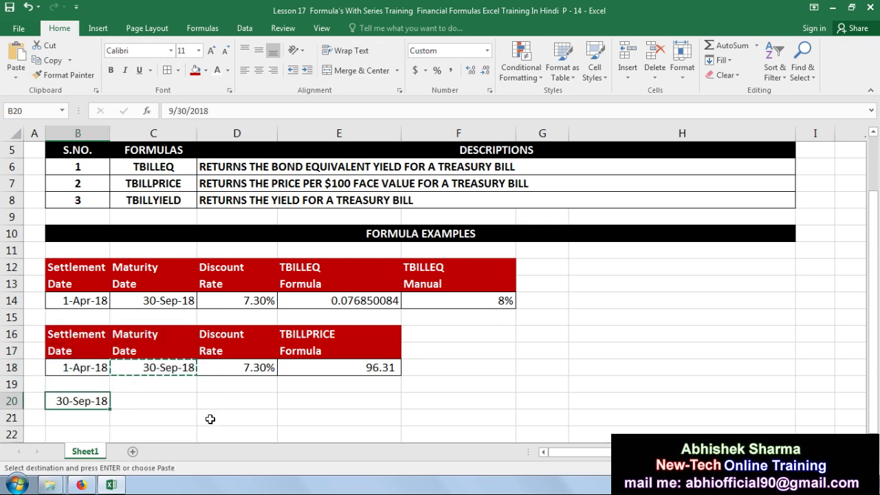
pyautogui.moveTo(74, 334); pyautogui.dragTo(162, 363)
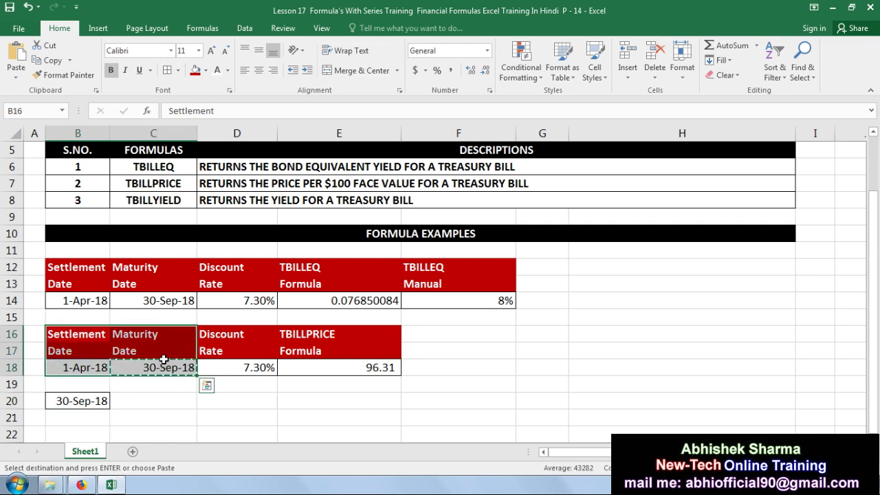
pyautogui.hotkey('ctrl', 'c')
pyautogui.click(100, 402)
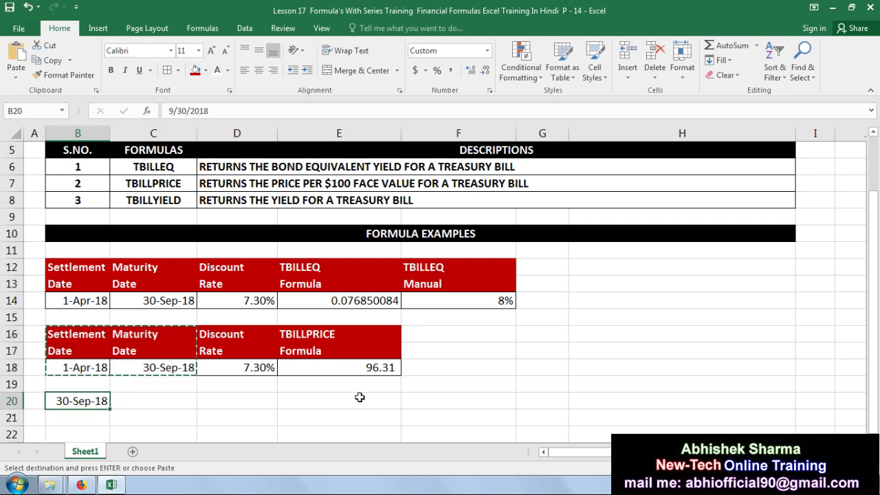
pyautogui.press('Return')
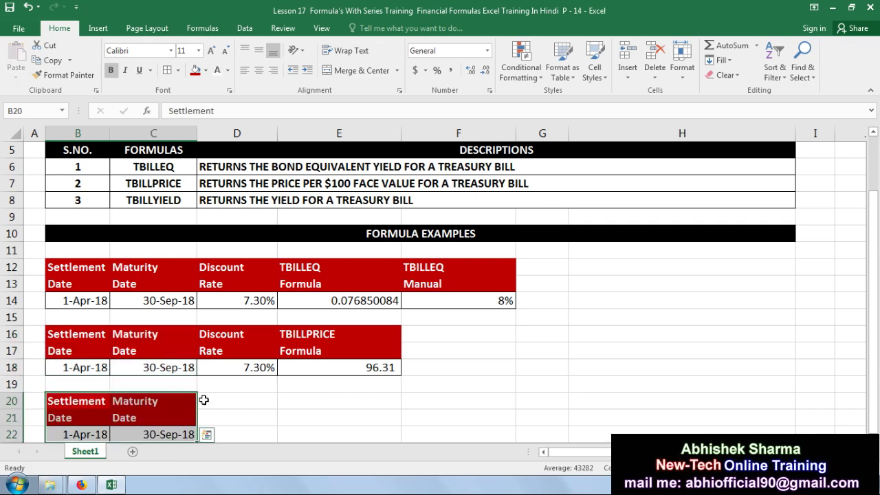
pyautogui.click(206, 399)
pyautogui.press('Down')
pyautogui.press('Down')
pyautogui.press('Up')
pyautogui.press('Up')
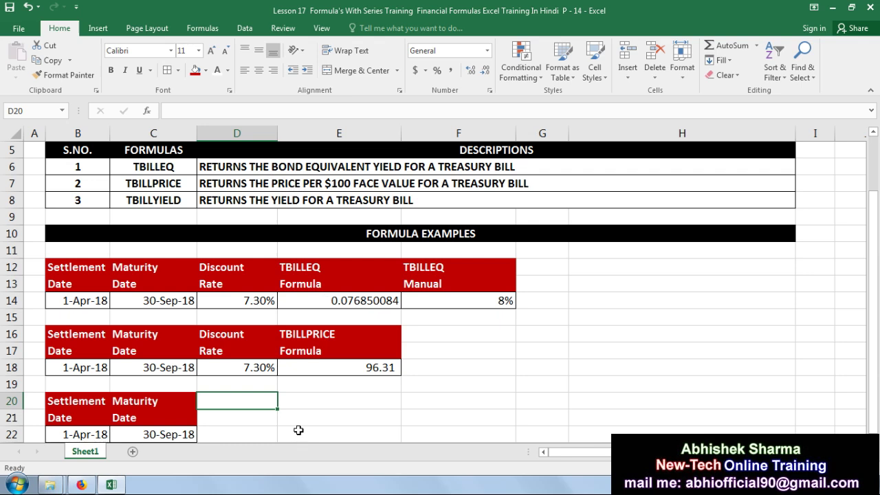
pyautogui.write('Price Per')
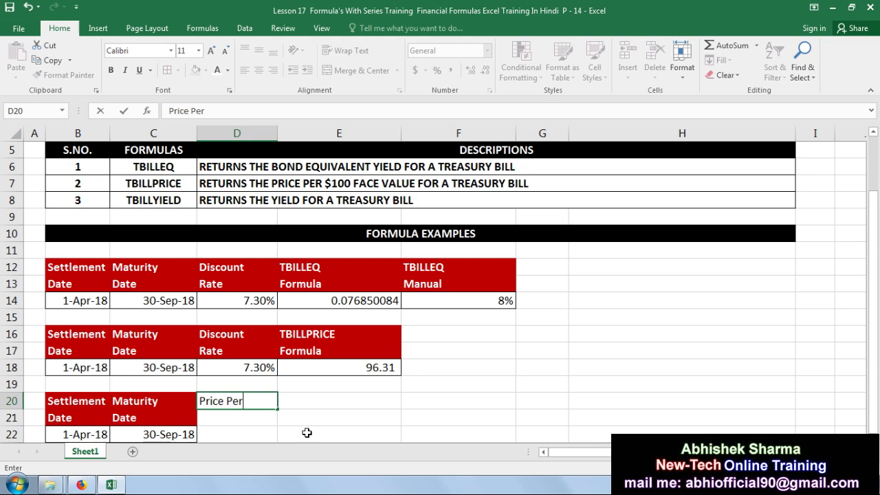
pyautogui.press('Return')
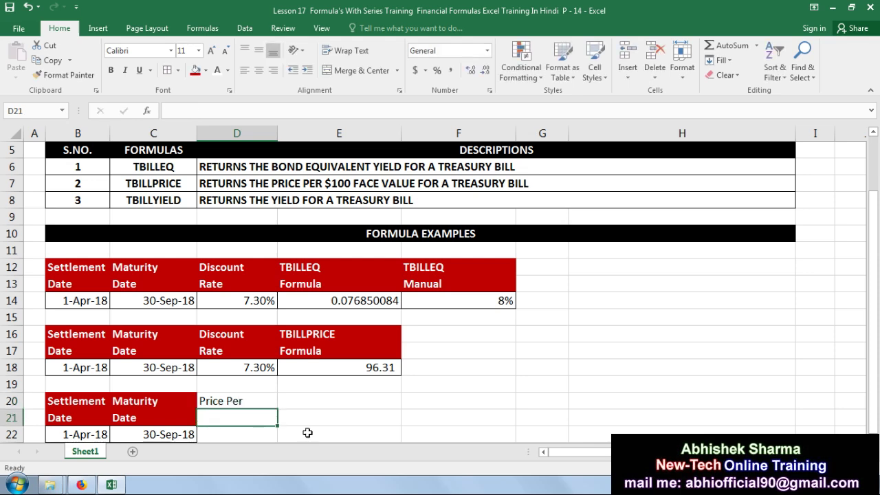
pyautogui.write('Face Value')
pyautogui.press('Tab')
pyautogui.press('Up')
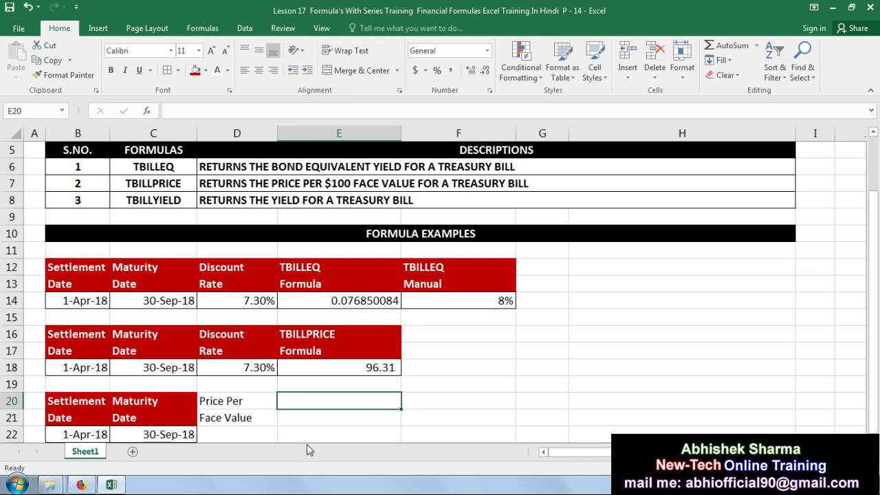
pyautogui.write('TBILL')
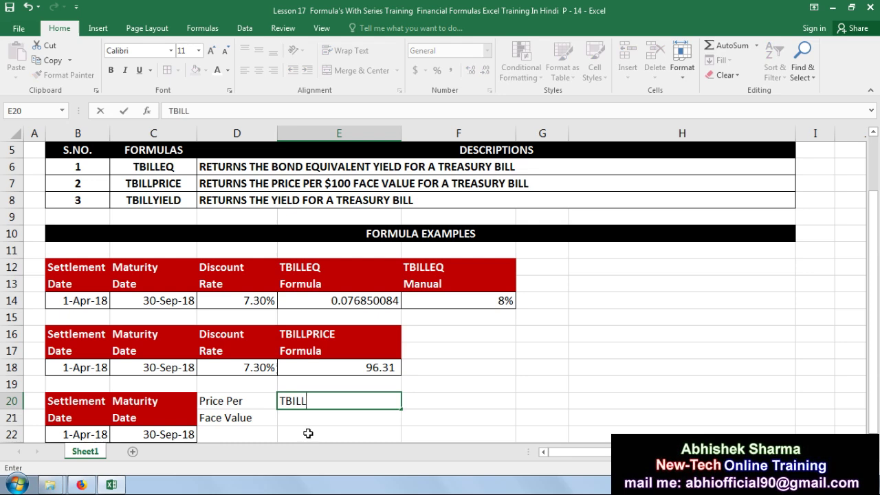
pyautogui.write('YI')
pyautogui.write('ELD')
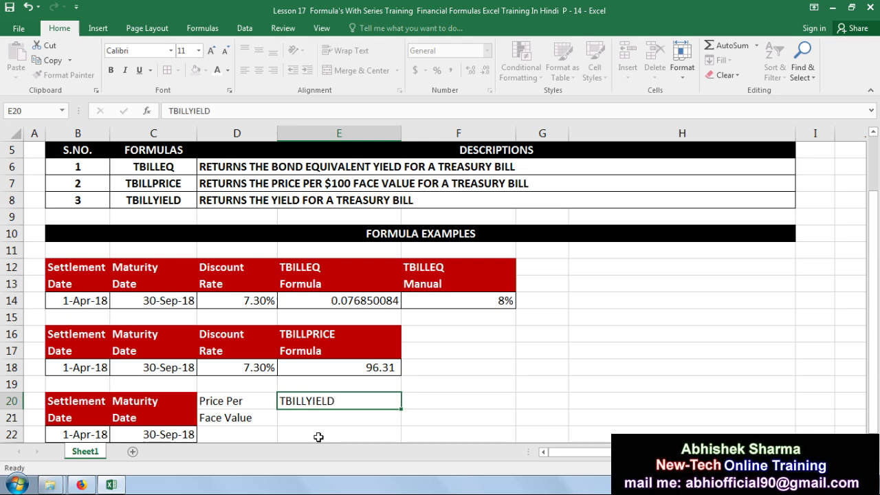
pyautogui.press('Return')
pyautogui.write('fORMULA')
pyautogui.press('Return')
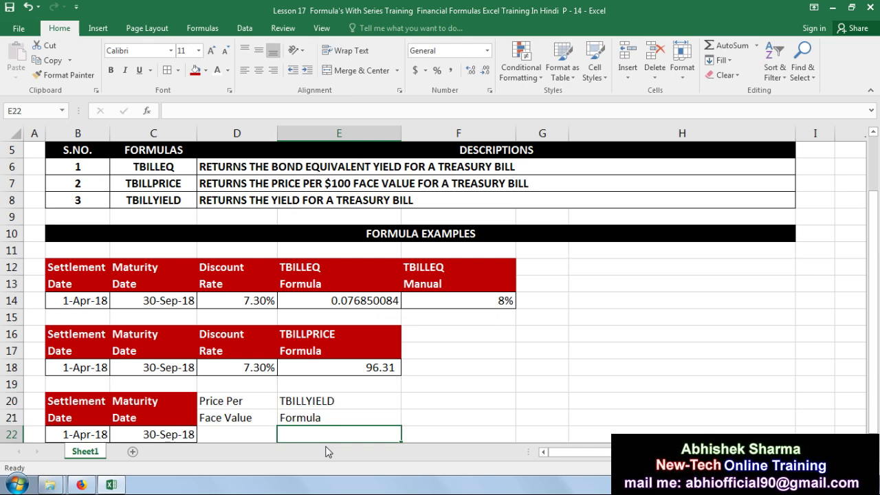
pyautogui.press('Right')
pyautogui.press('Up')
pyautogui.press('Up')
pyautogui.press('Up')
pyautogui.press('Down')
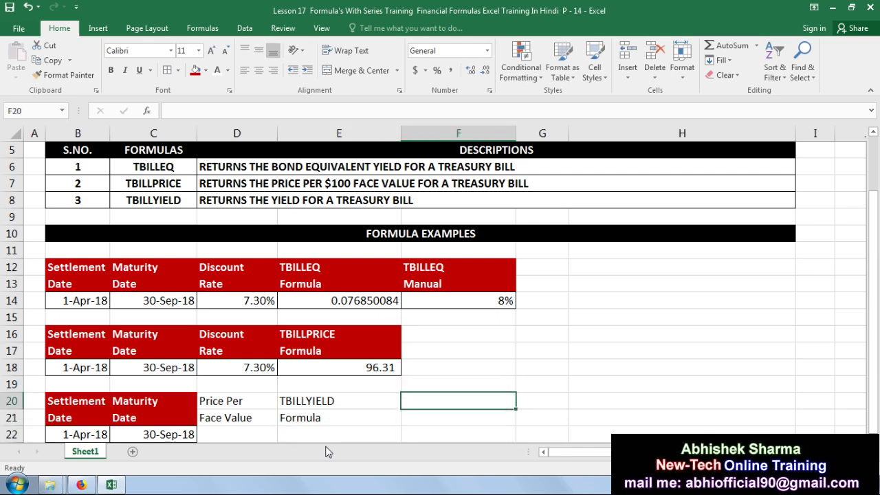
pyautogui.write('TBILLYIELD')
pyautogui.press('Return')
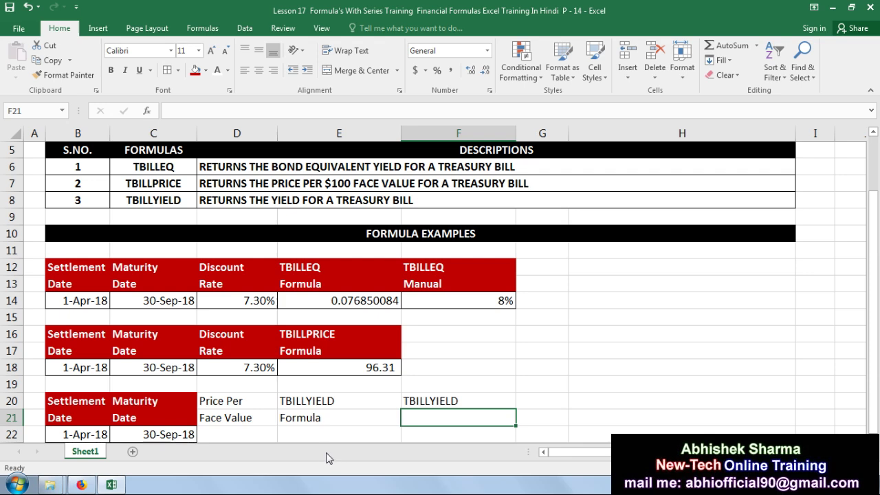
pyautogui.write('Manu')
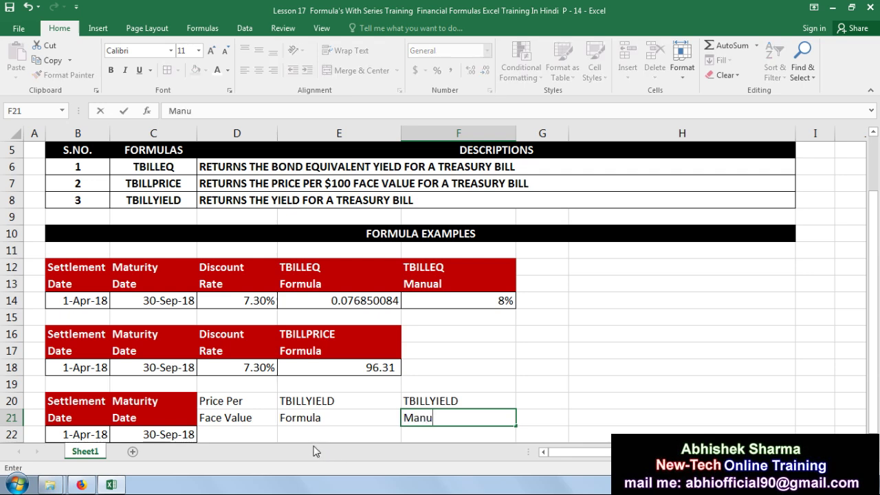
pyautogui.write('al')
pyautogui.press('Return')
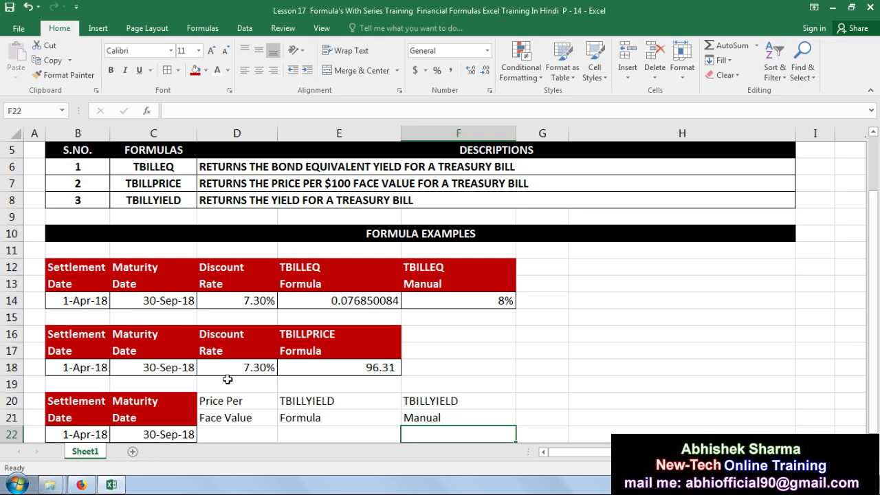
pyautogui.moveTo(227, 400); pyautogui.dragTo(423, 415)
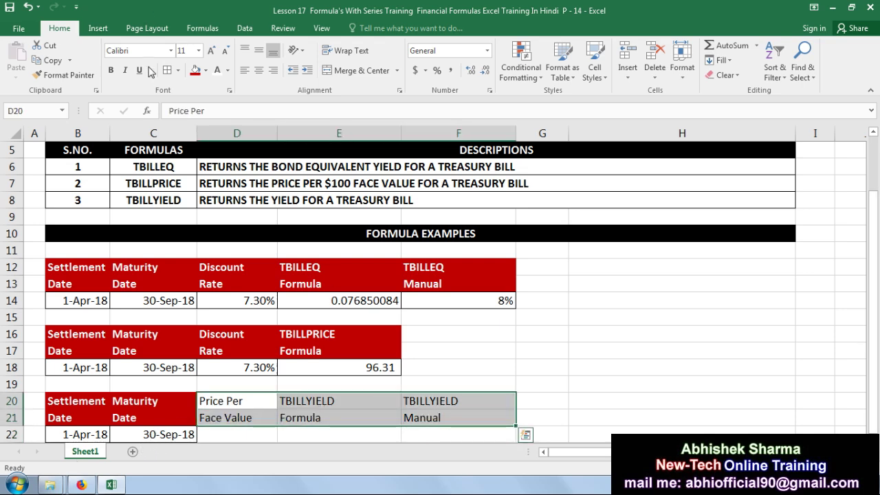
pyautogui.click(201, 72)
pyautogui.click(218, 72)
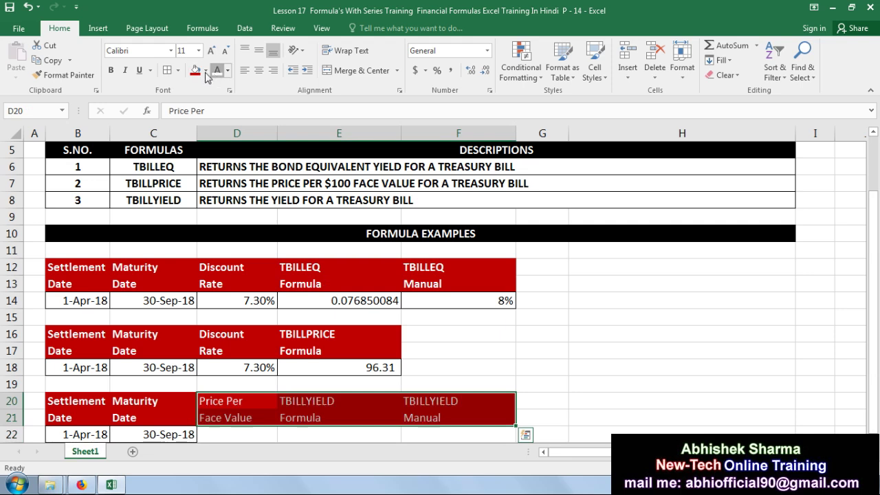
pyautogui.click(111, 70)
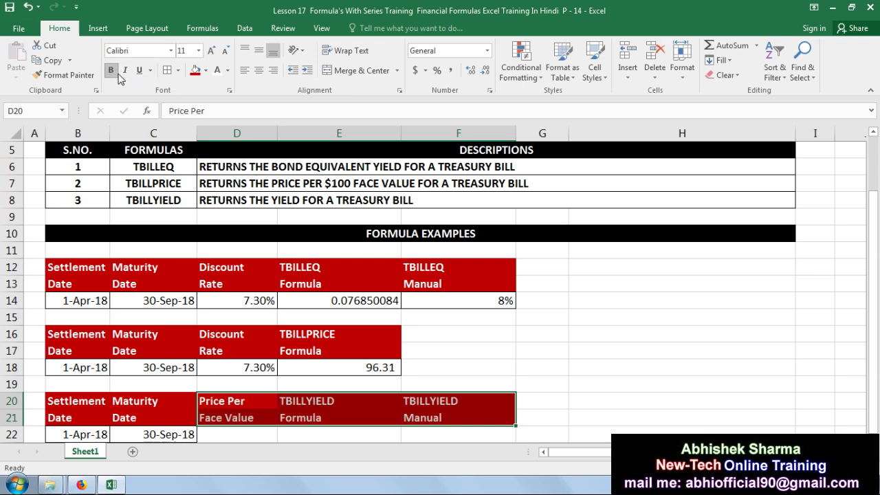
pyautogui.click(673, 379)
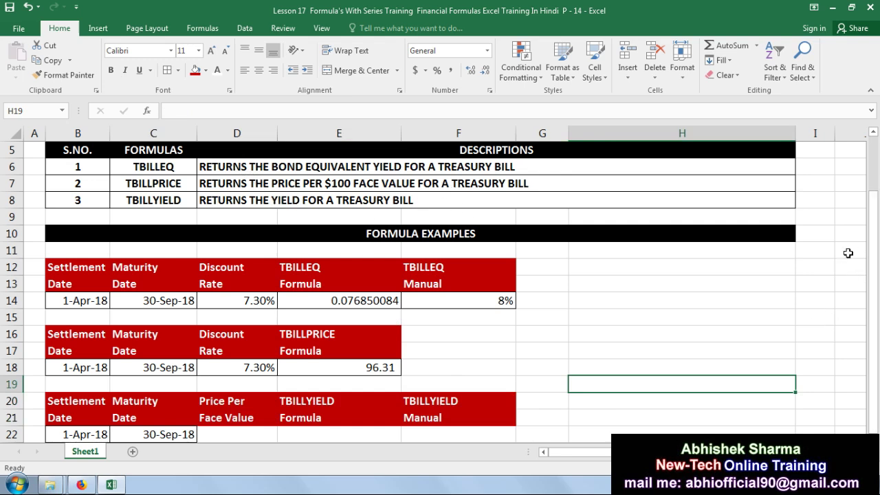
pyautogui.click(622, 348)
pyautogui.press('Down')
pyautogui.press('Down')
pyautogui.press('Down')
pyautogui.press('Down')
pyautogui.press('Down')
pyautogui.press('Down')
pyautogui.press('Left')
pyautogui.press('Left')
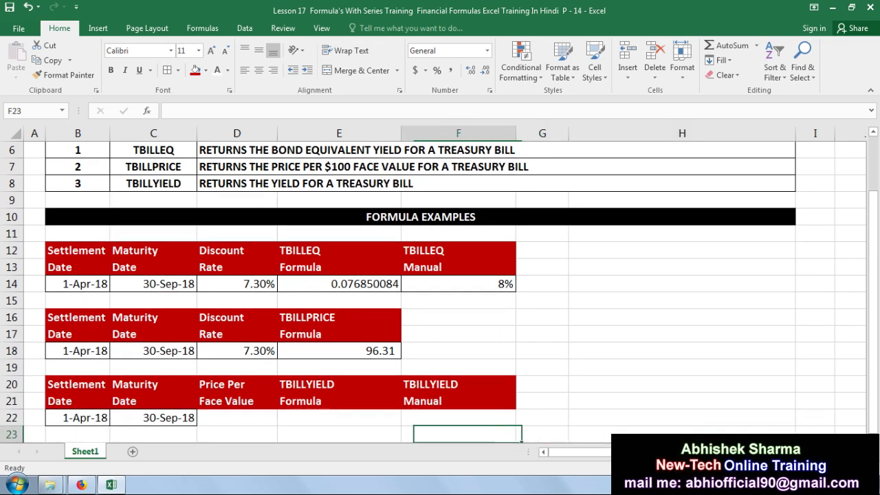
pyautogui.press('Left')
pyautogui.press('Left')
pyautogui.press('Left')
pyautogui.press('Up')
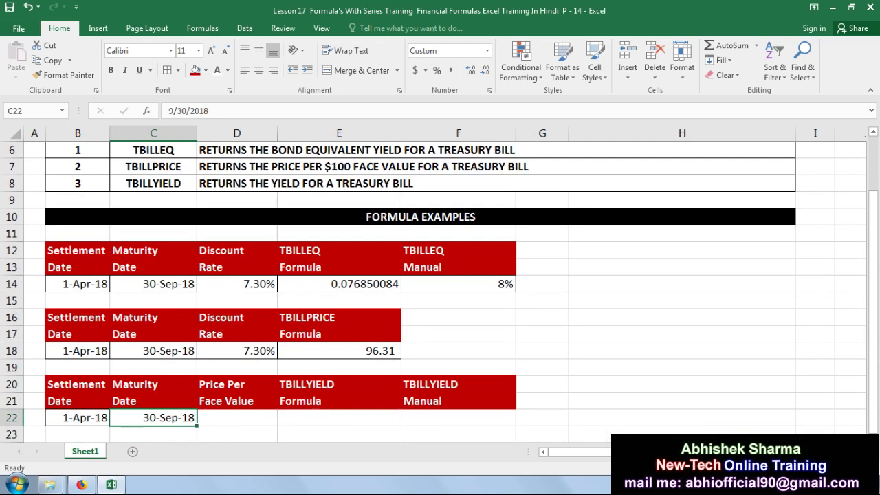
pyautogui.press('Right')
pyautogui.hotkey('shift', 'Right')
pyautogui.hotkey('shift', 'Right')
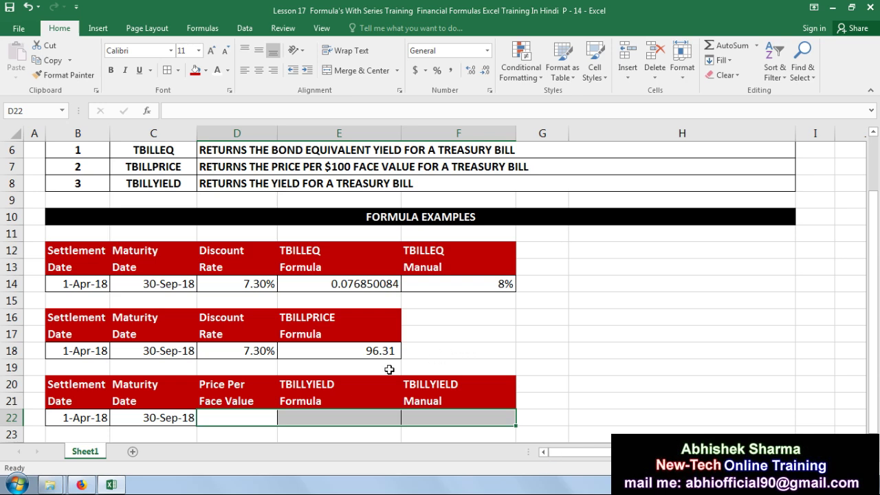
pyautogui.click(375, 419)
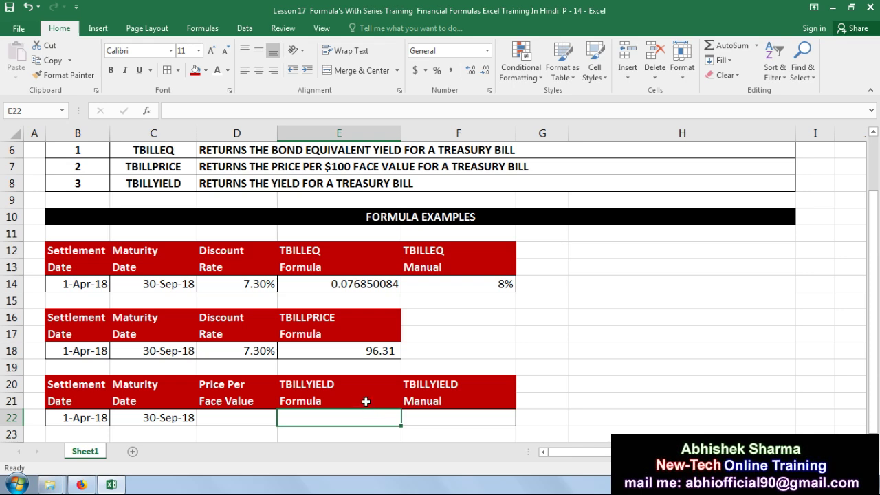
pyautogui.click(237, 419)
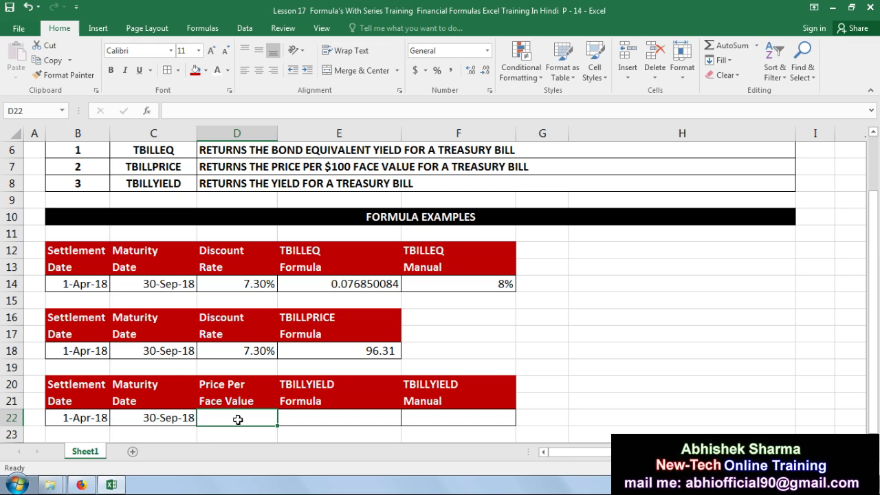
# Enter 98.50 as the price in D22 and begin a =tbill formula in E22
pyautogui.write('98')
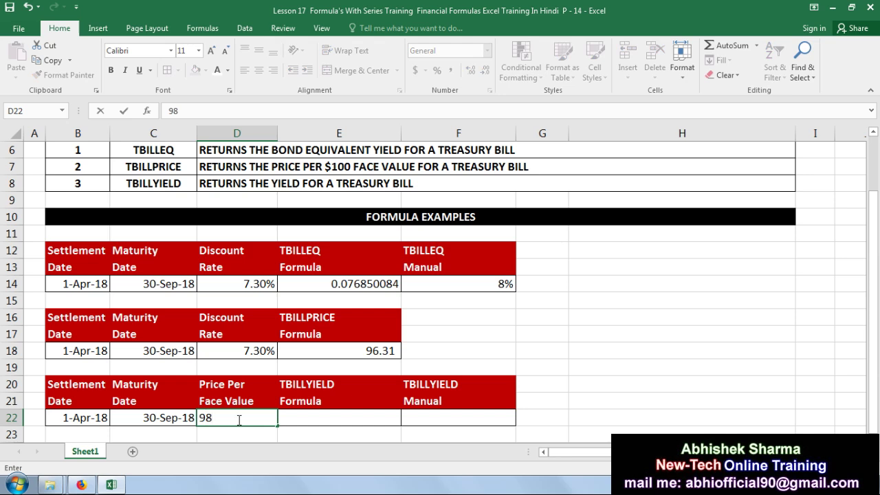
pyautogui.write('.50')
pyautogui.press('Tab')
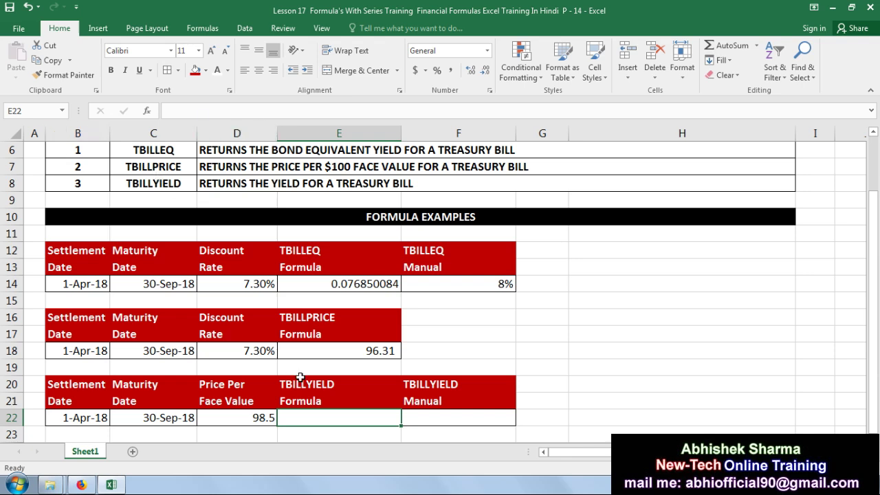
pyautogui.write('=')
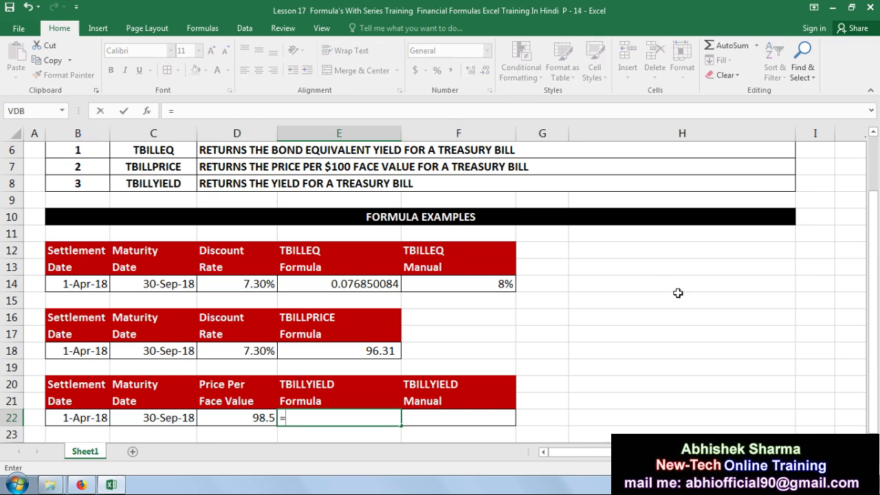
pyautogui.write('tbill')
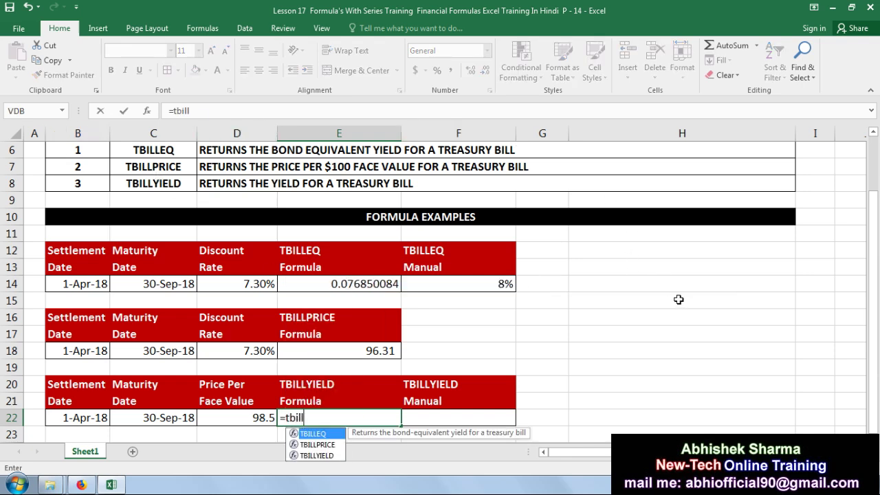
# Complete =TBILLYIELD(B22,C22,D22) in E22, returning 0.030122162
pyautogui.press('Down')
pyautogui.press('Down')
pyautogui.press('Tab')
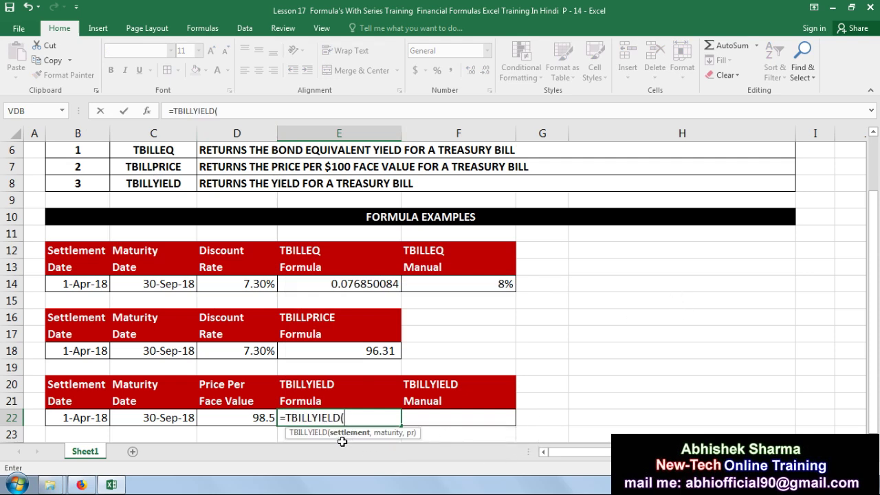
pyautogui.click(88, 419)
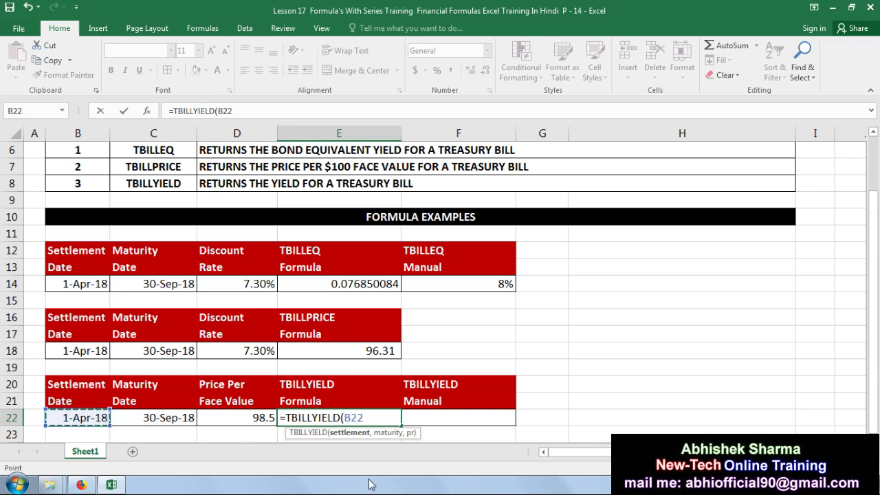
pyautogui.write(',')
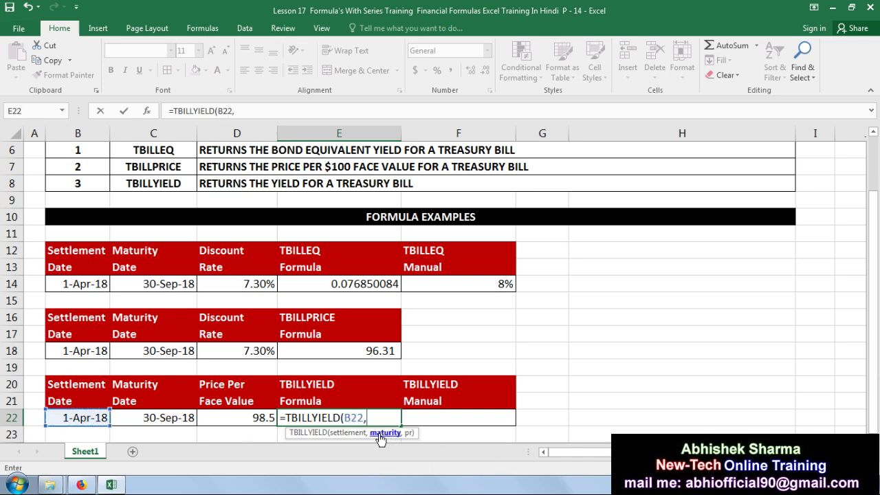
pyautogui.click(141, 417)
pyautogui.write(',')
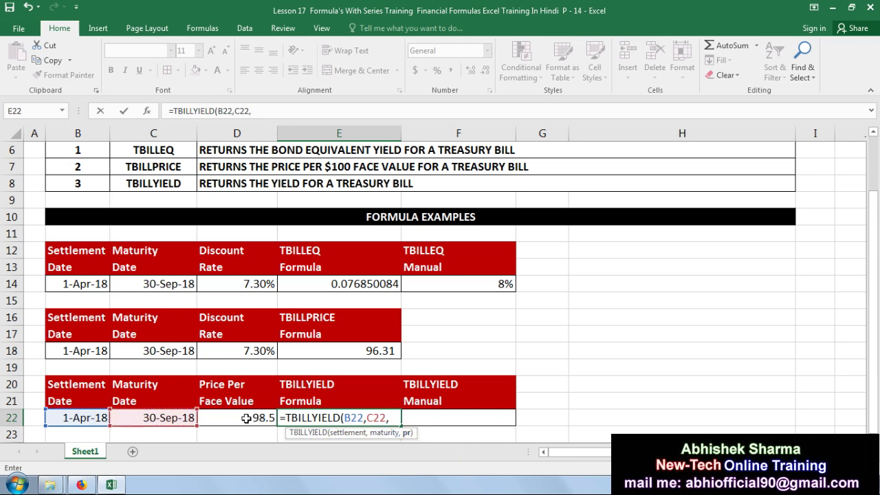
pyautogui.click(245, 418)
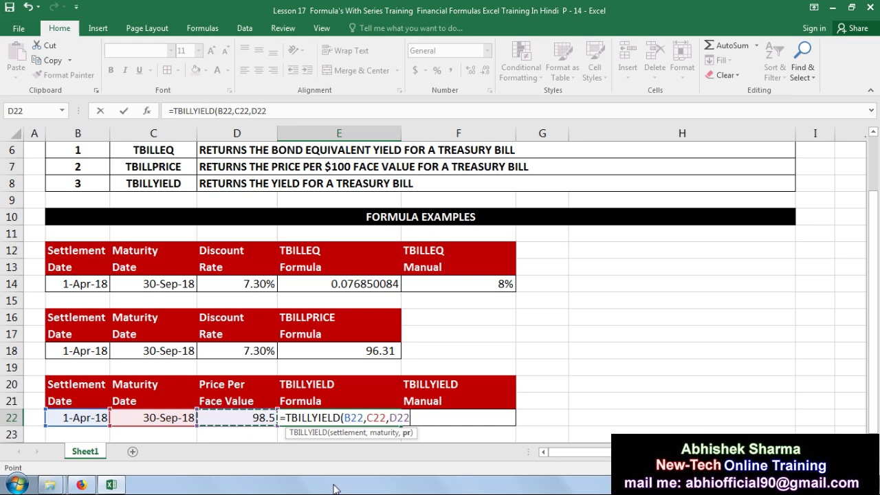
pyautogui.write(')')
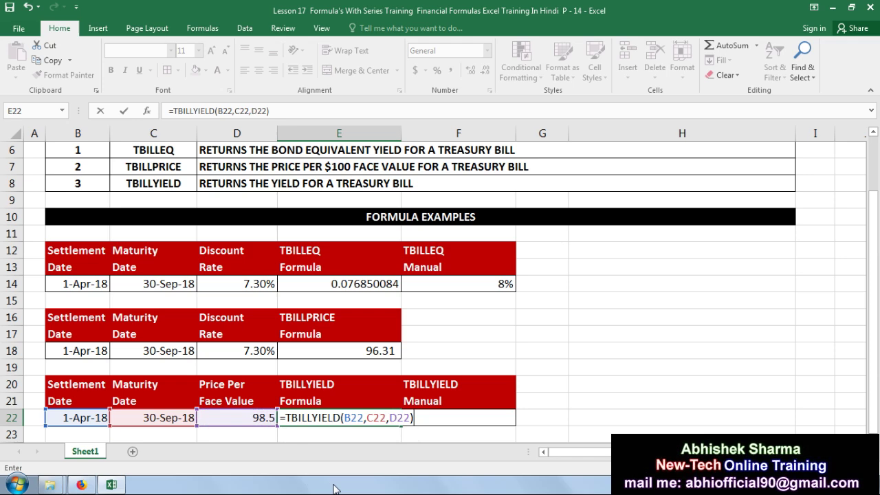
pyautogui.press('Return')
pyautogui.press('Up')
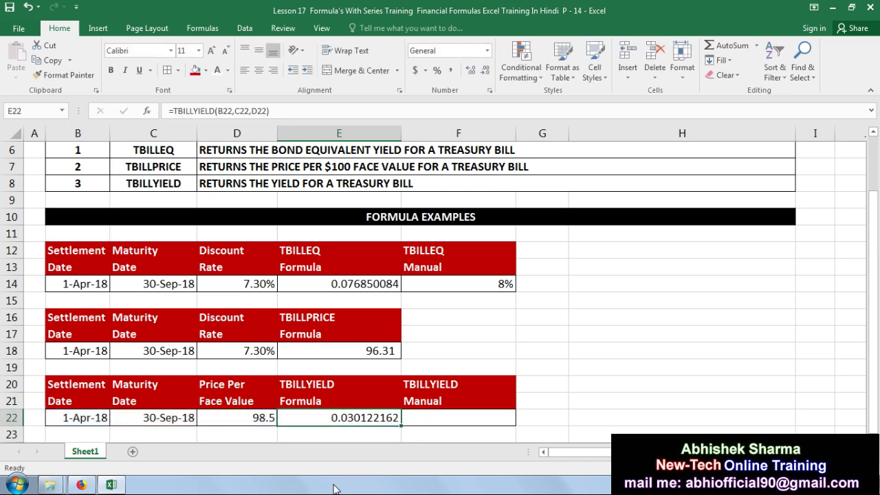
pyautogui.press('Right')
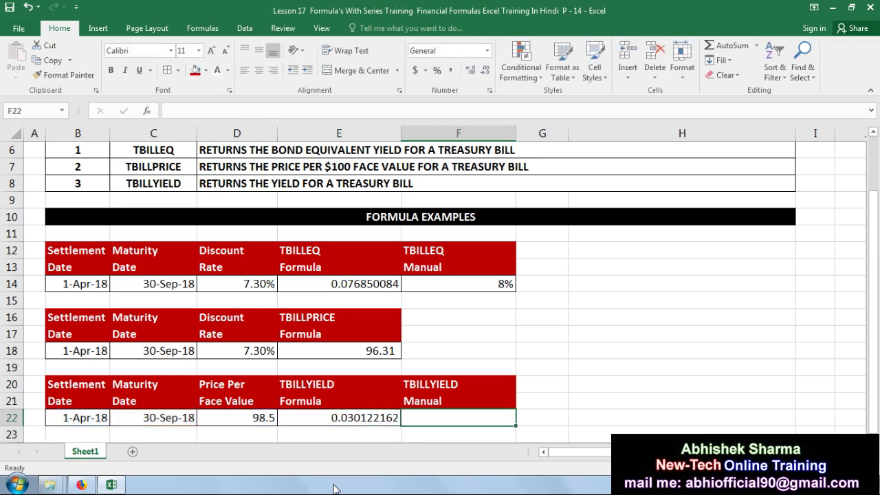
# Enter =TBILLYIELD(B22,C22,D22) in the Manual cell F22 as well
pyautogui.write('=')
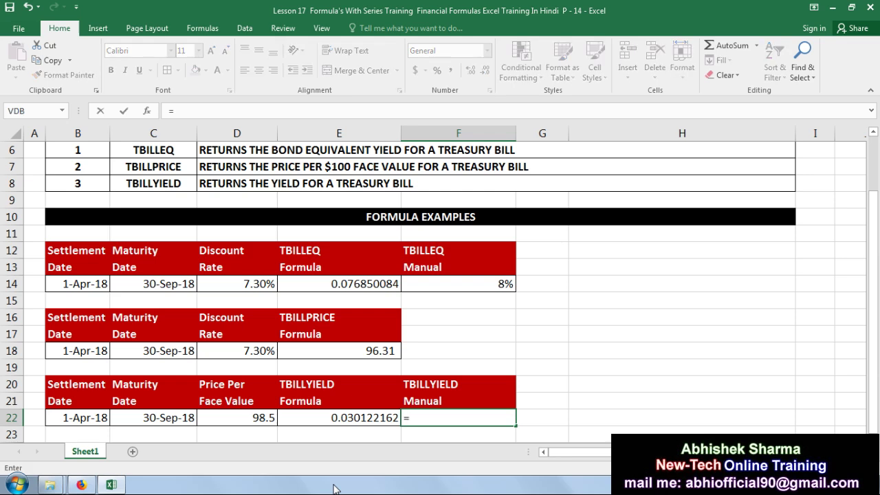
pyautogui.write('t')
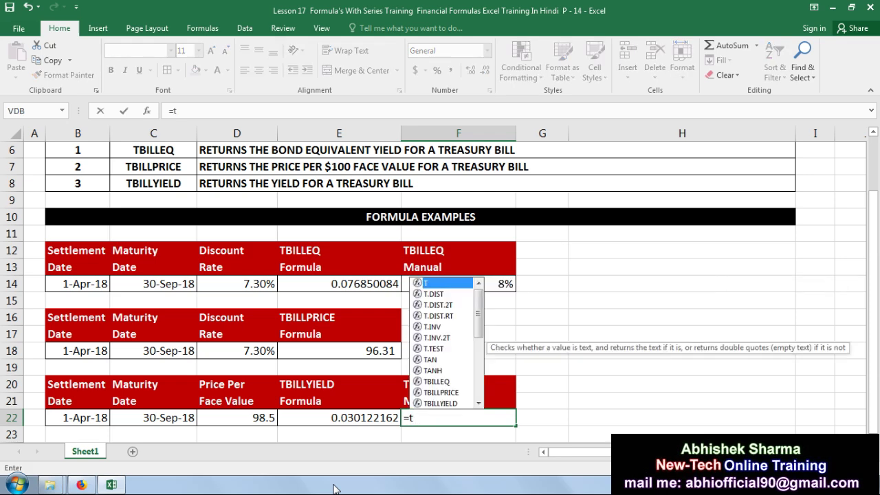
pyautogui.write('billy')
pyautogui.press('Tab')
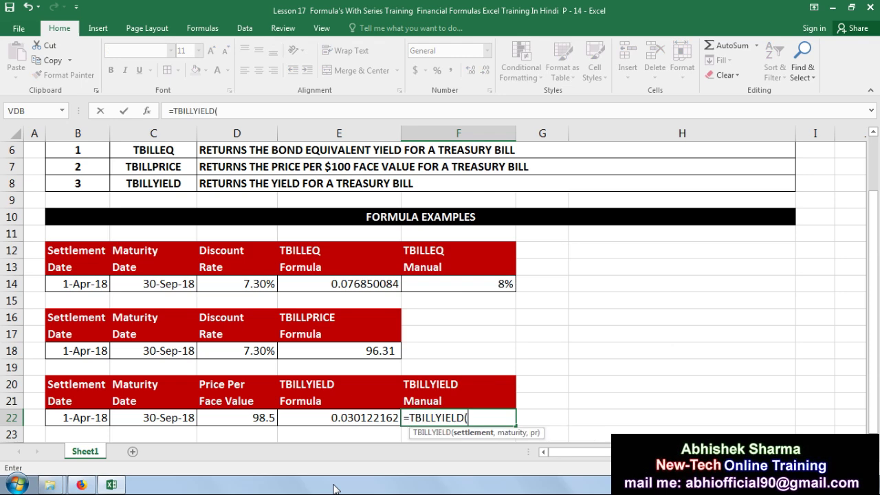
pyautogui.click(99, 417)
pyautogui.write(',')
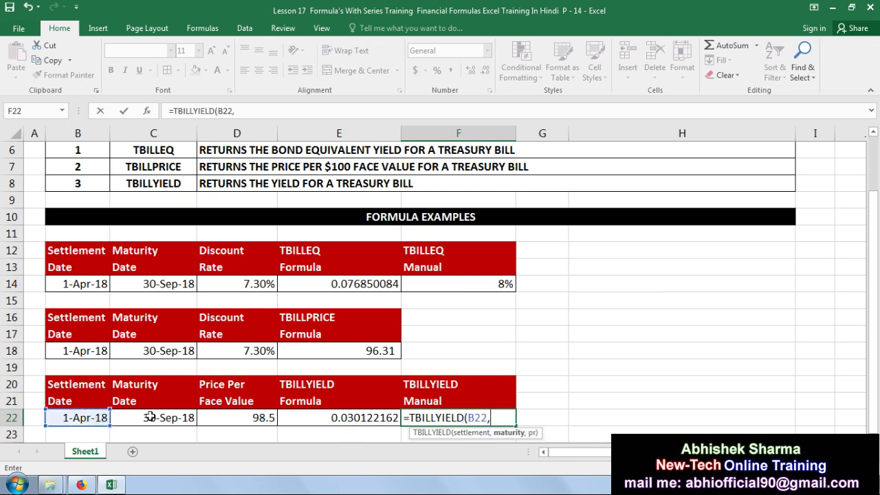
pyautogui.click(159, 417)
pyautogui.write(',')
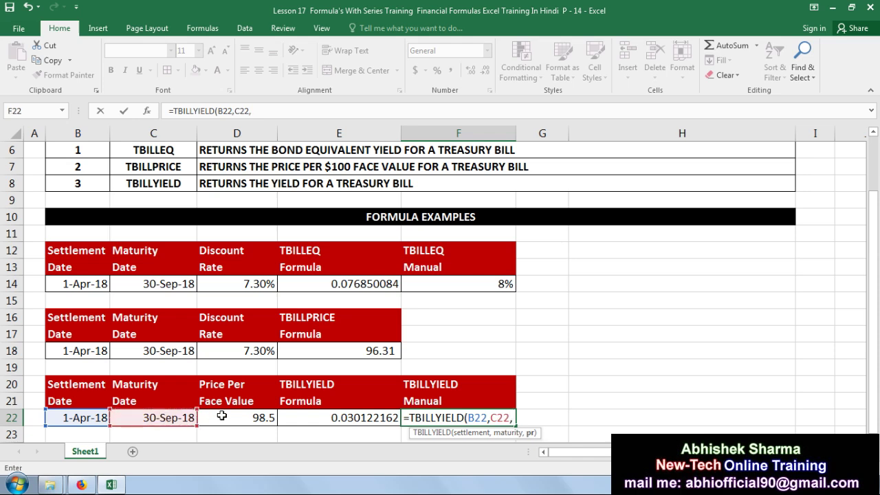
pyautogui.click(221, 416)
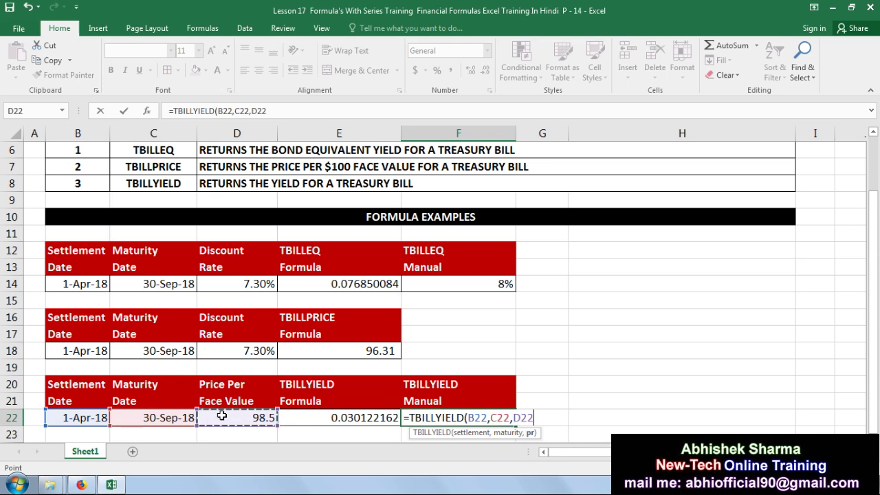
pyautogui.write(')')
pyautogui.press('Return')
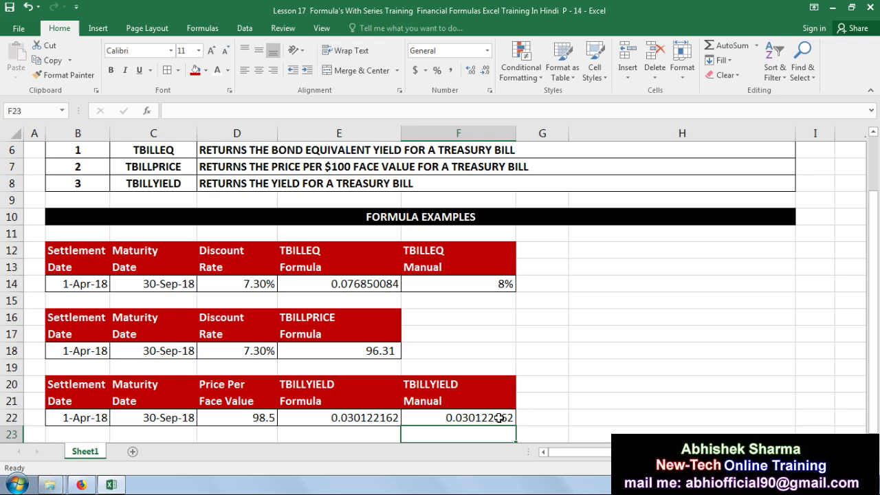
pyautogui.click(500, 417)
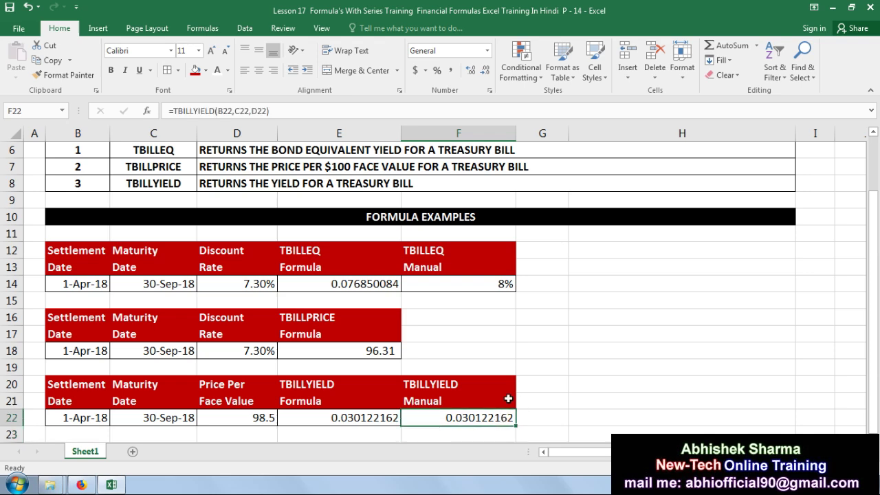
# Apply Percent Style to F22 so the manual yield displays as 3%
pyautogui.click(437, 70)
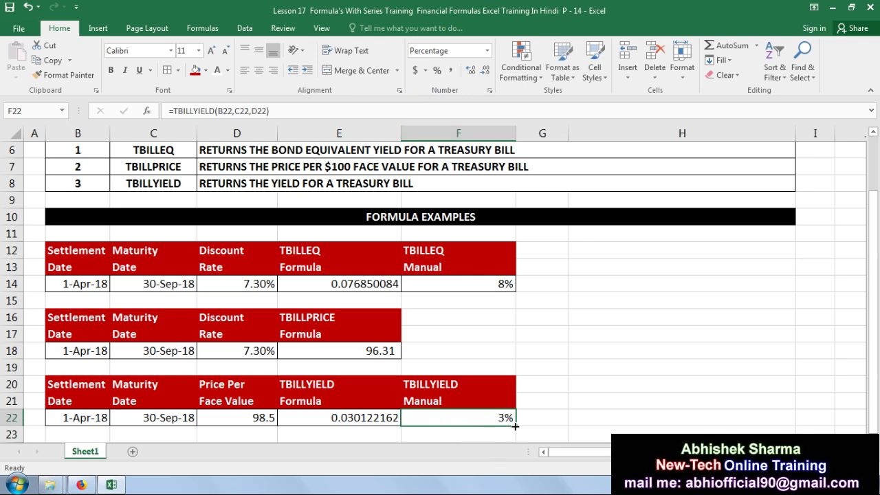
pyautogui.click(541, 428)
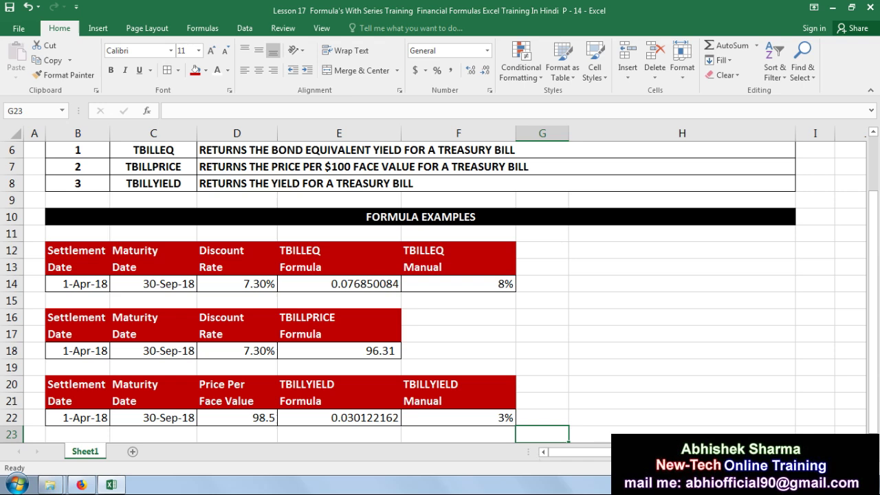
pyautogui.click(499, 415)
pyautogui.click(588, 402)
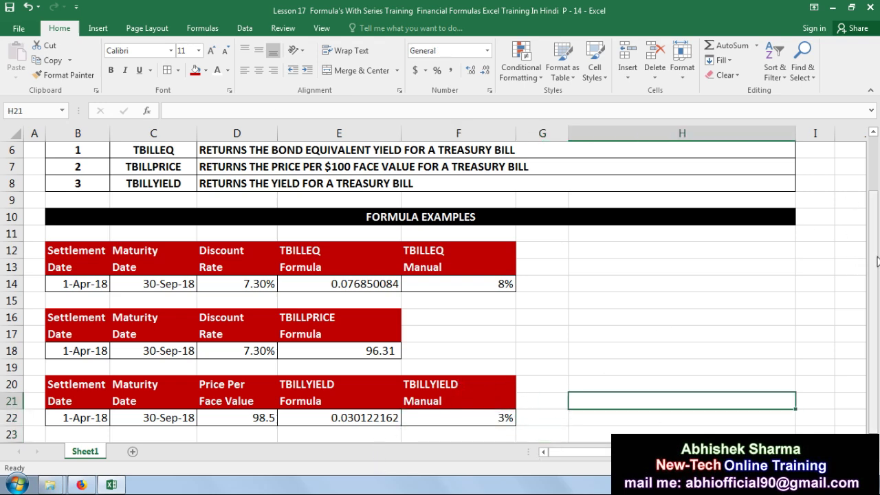
pyautogui.scroll(2, 762, 399)
pyautogui.click(755, 389)
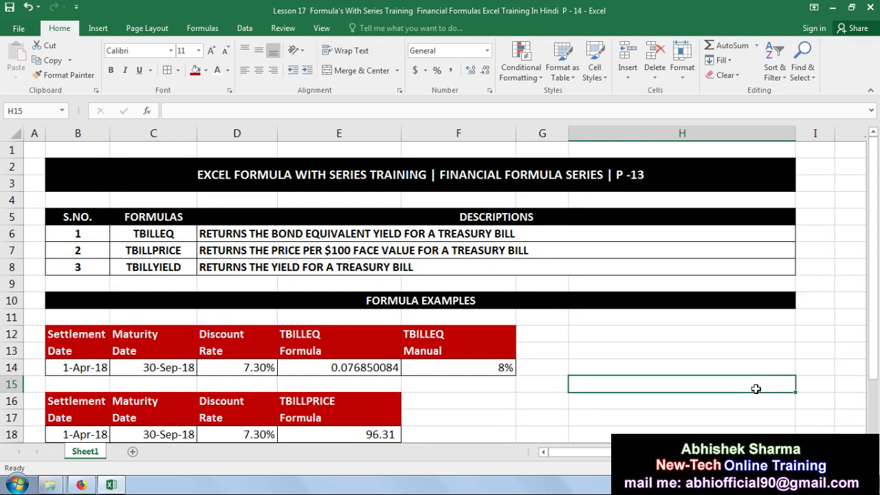